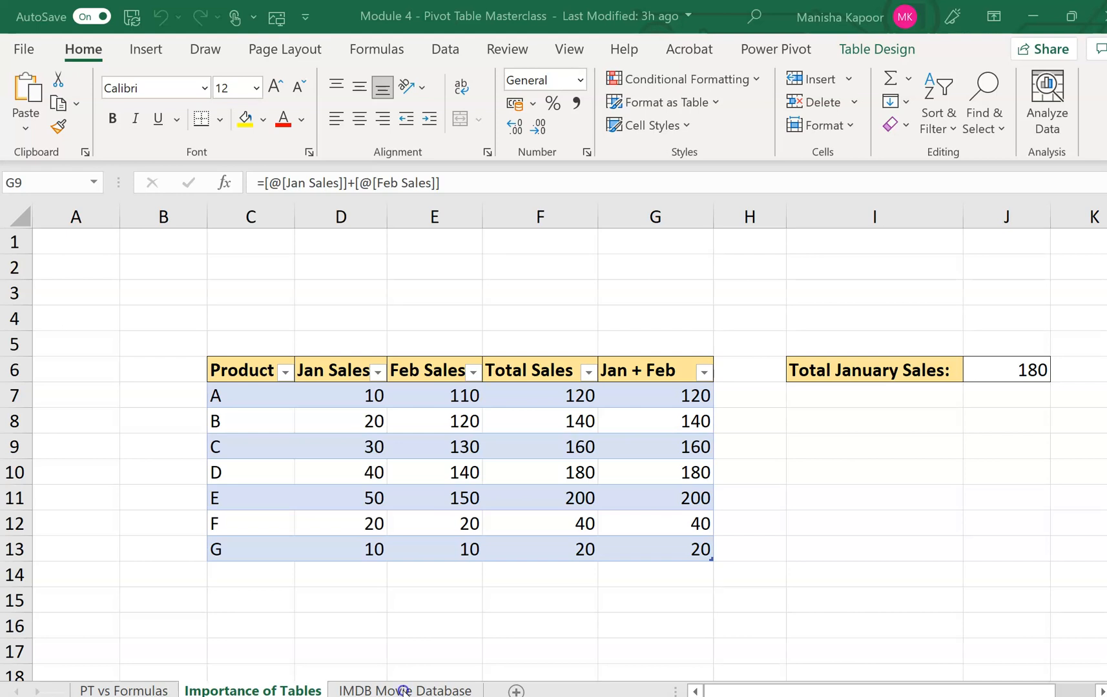
Step: Convert the data range on the IMDB Movie Database sheet into a table with headers
left_click(404, 691)
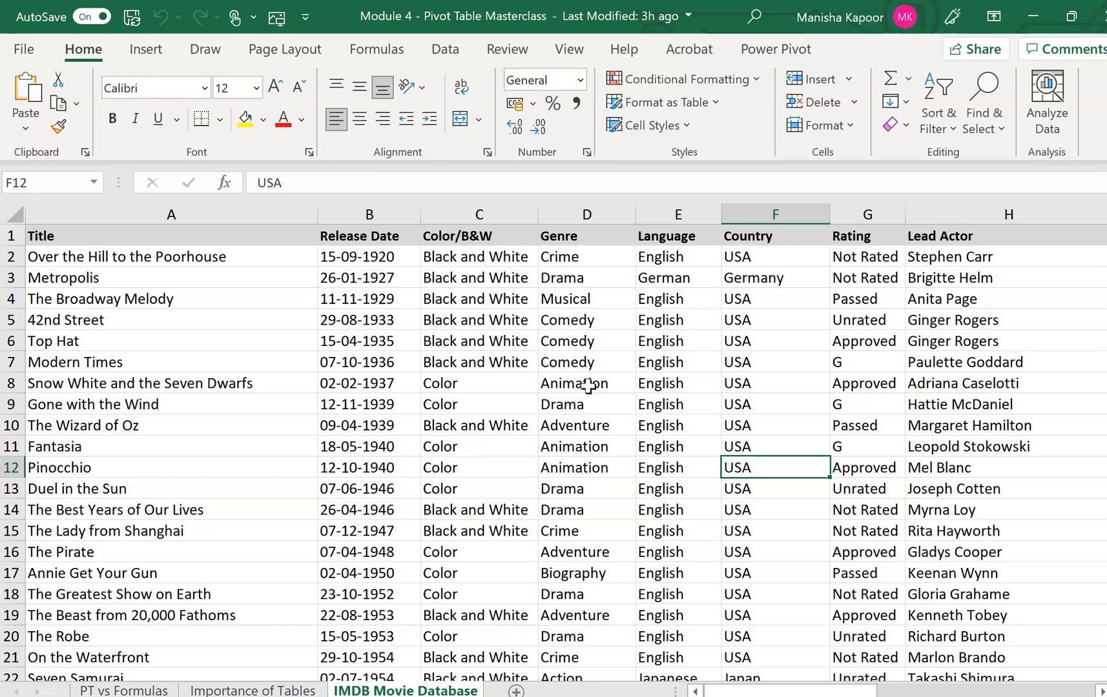
left_click(415, 324)
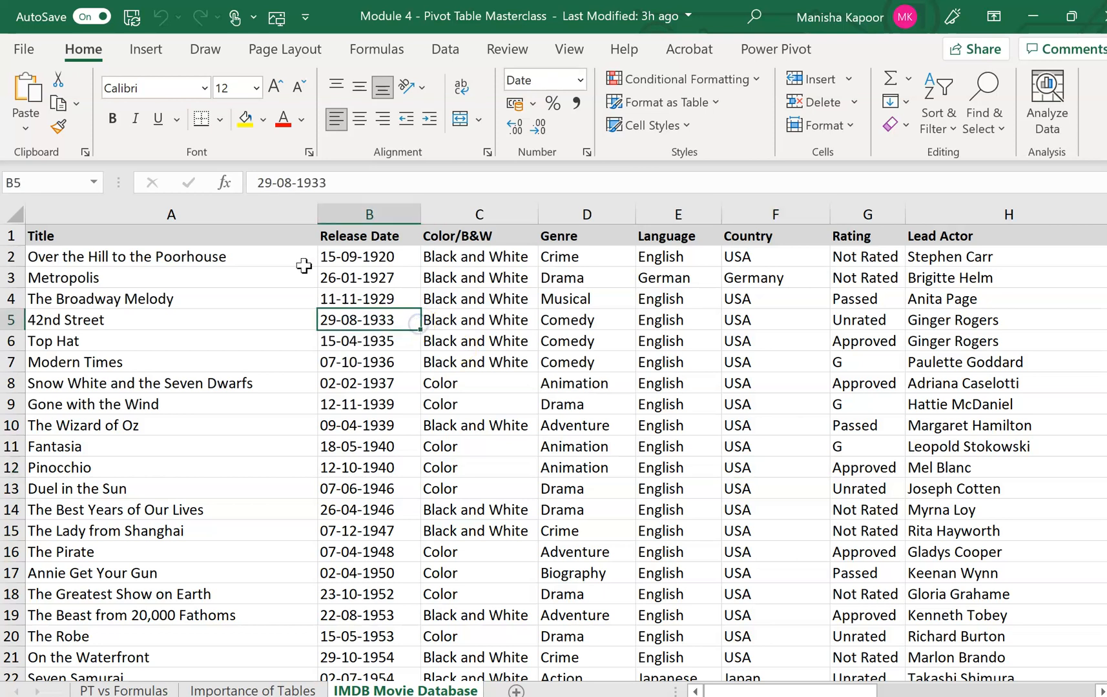
left_click(161, 55)
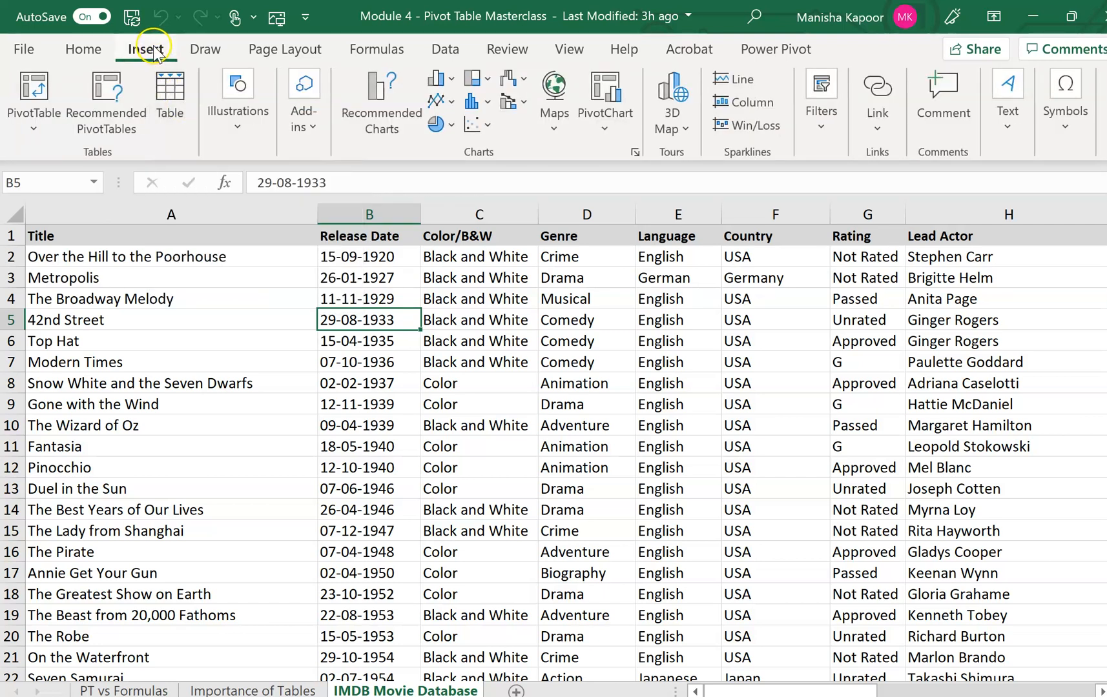
left_click(292, 336)
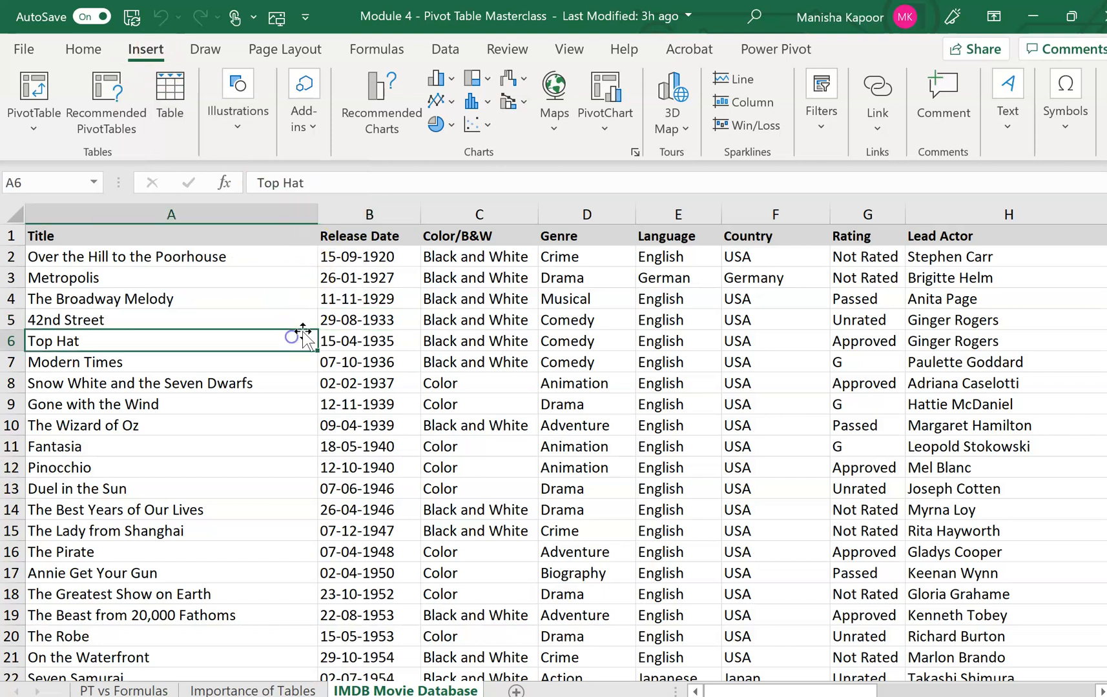
left_click(352, 320)
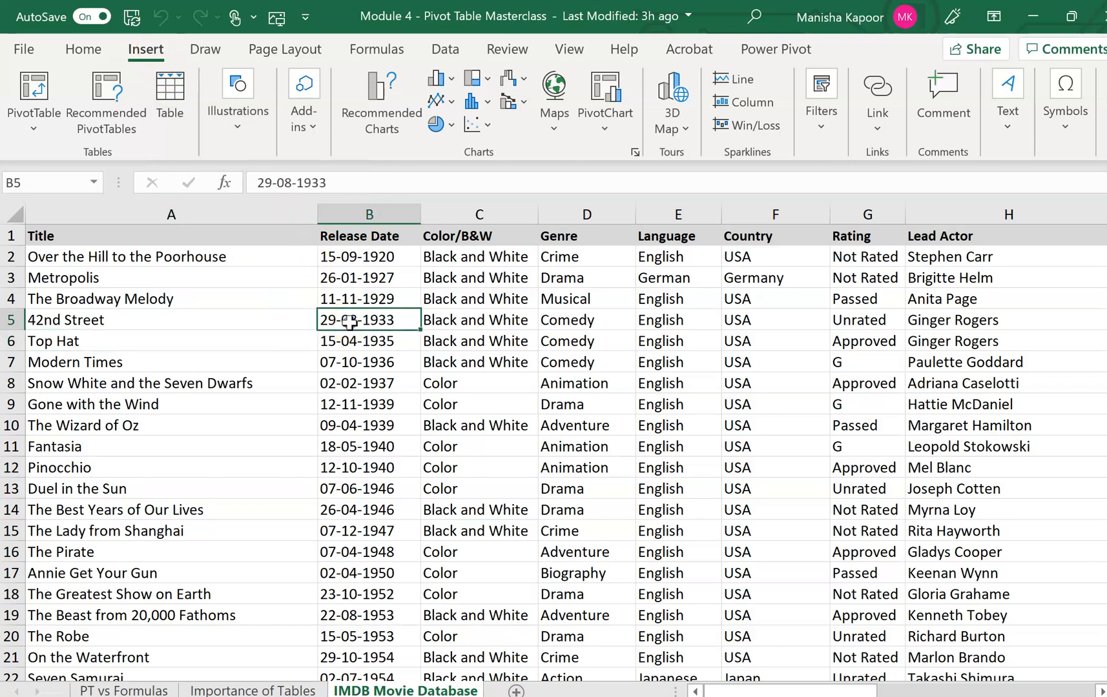
left_click(467, 316)
left_click(387, 319)
key("ctrl+t")
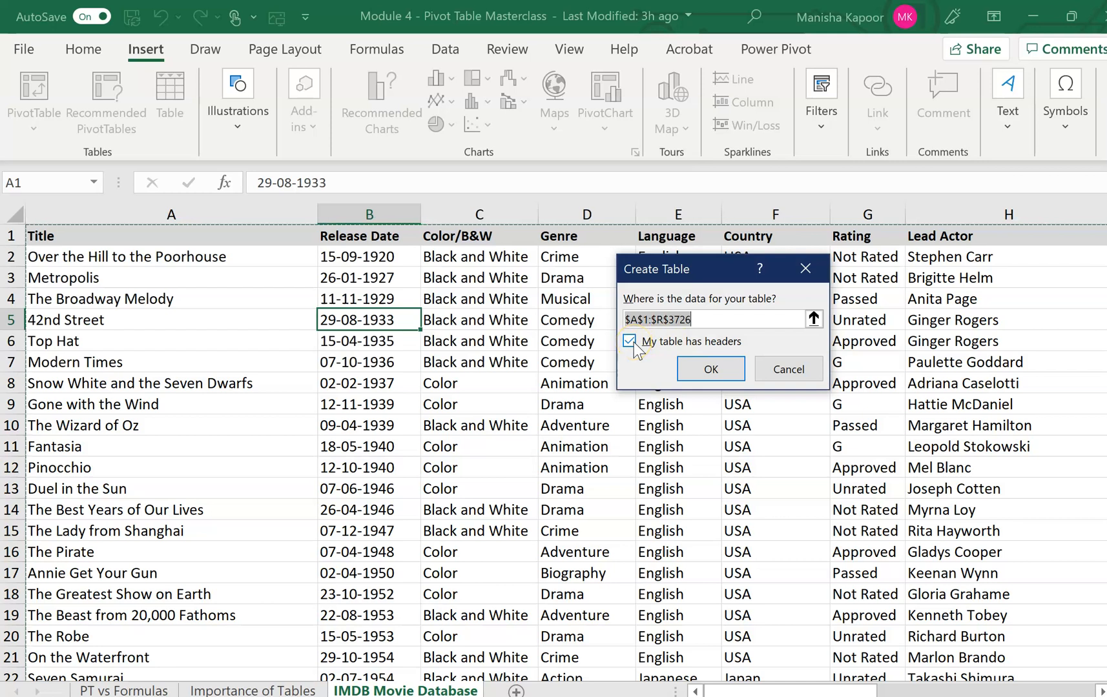
left_click(711, 369)
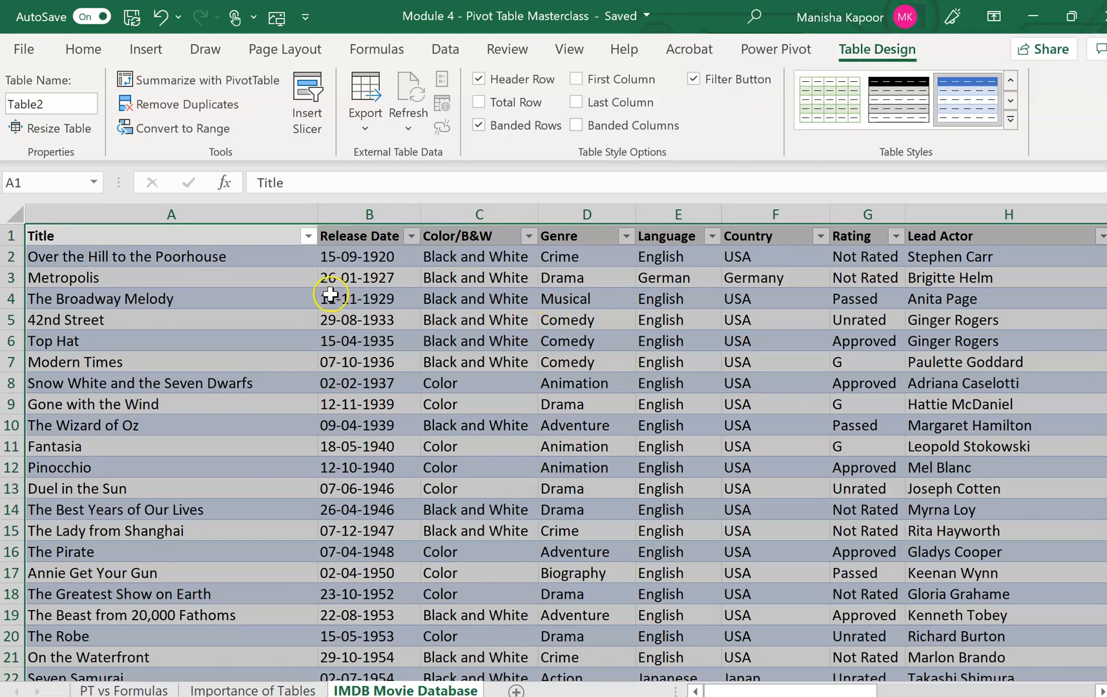
Step: Rename the movie data table as IMDB
left_click(97, 49)
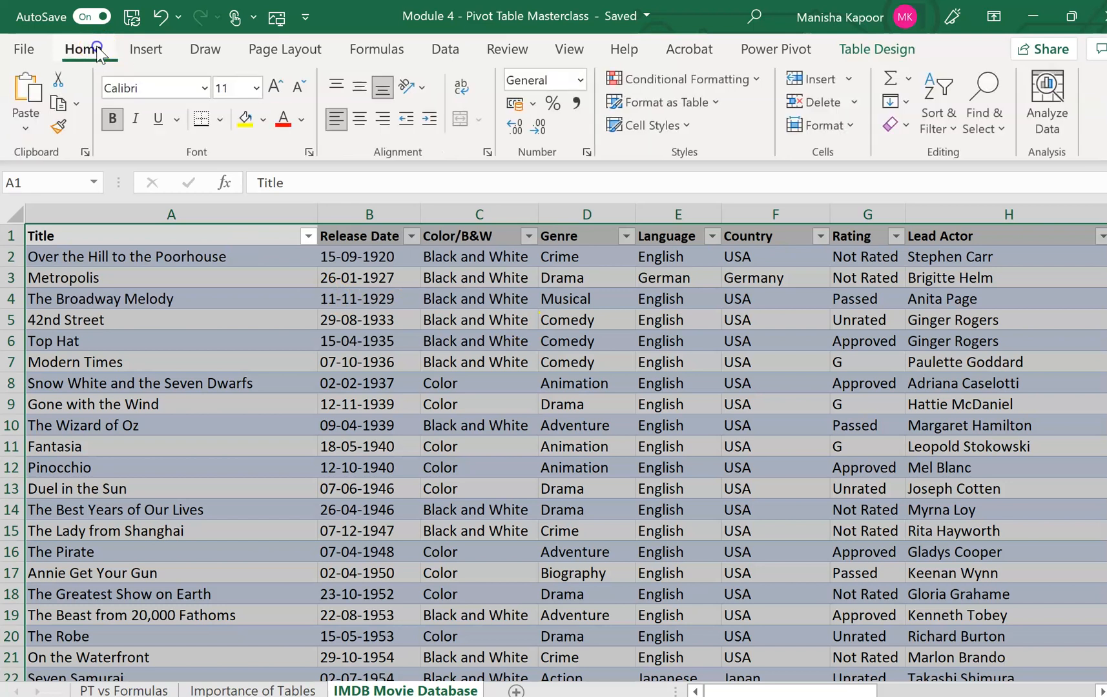
left_click(147, 52)
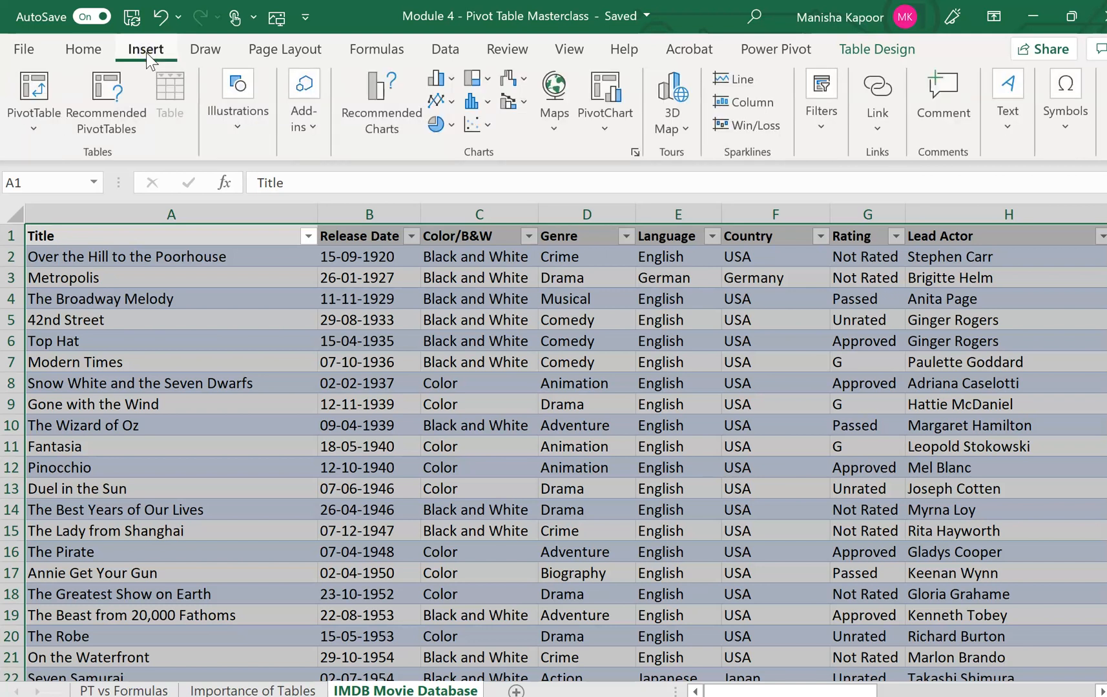
left_click(92, 49)
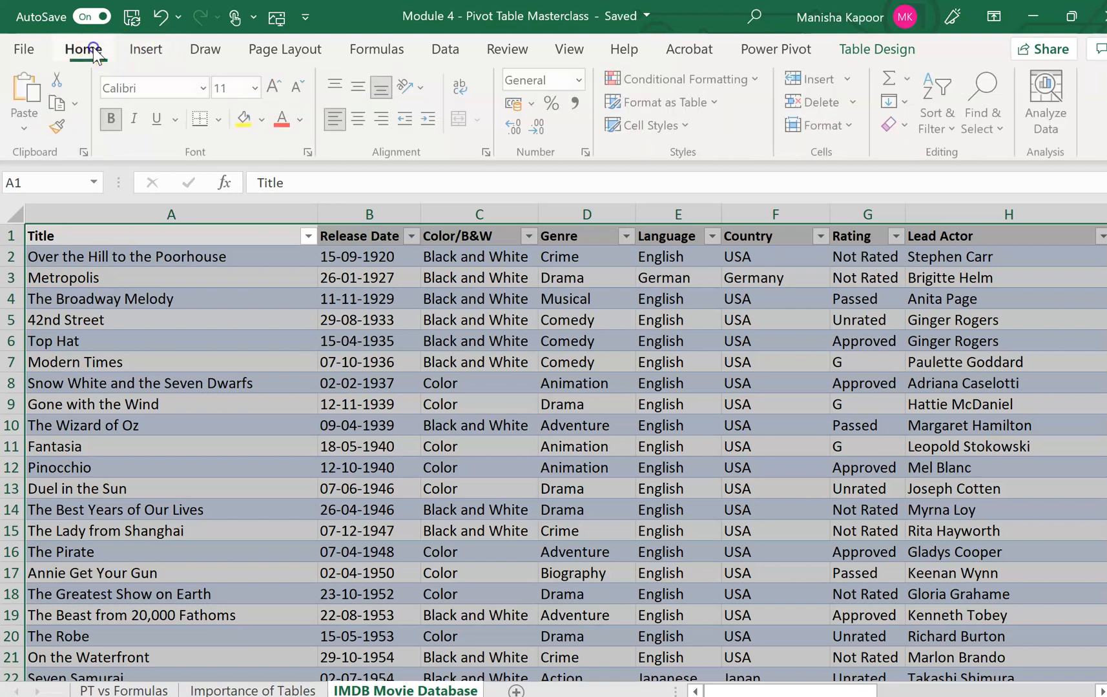
left_click(901, 55)
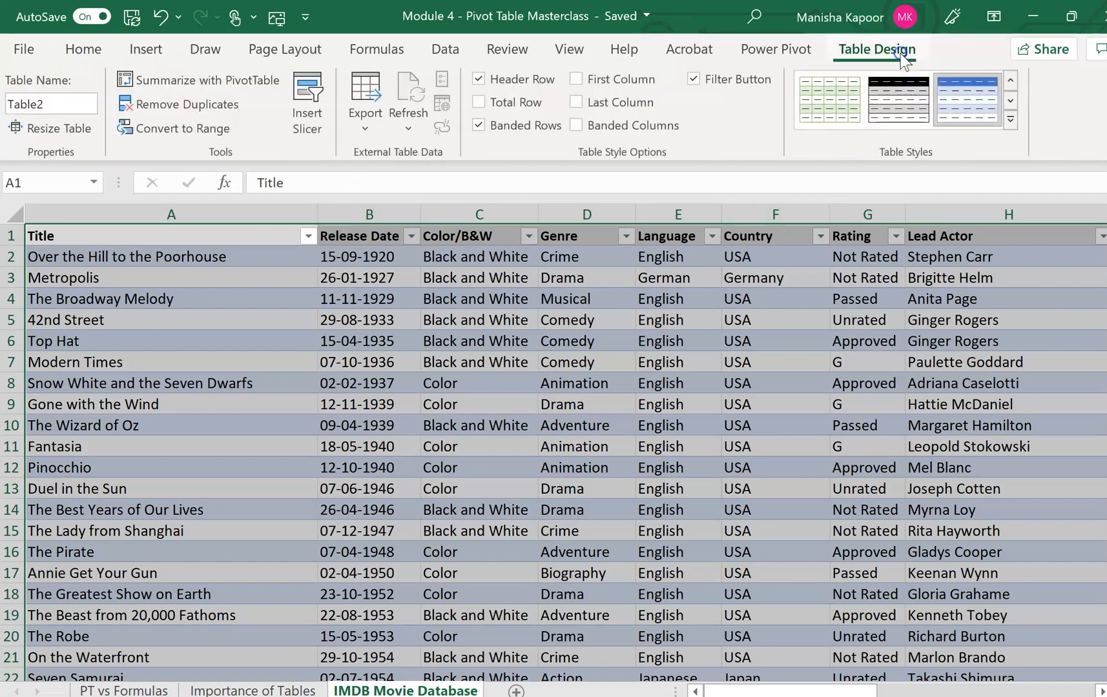
left_click(54, 103)
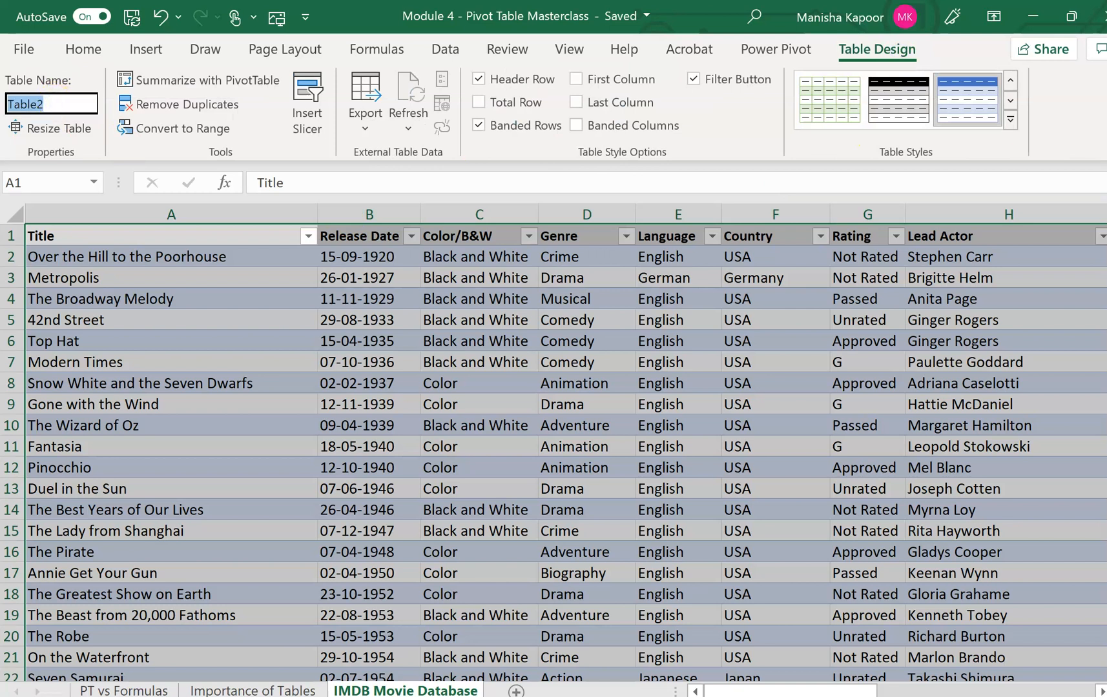
key("BackSpace")
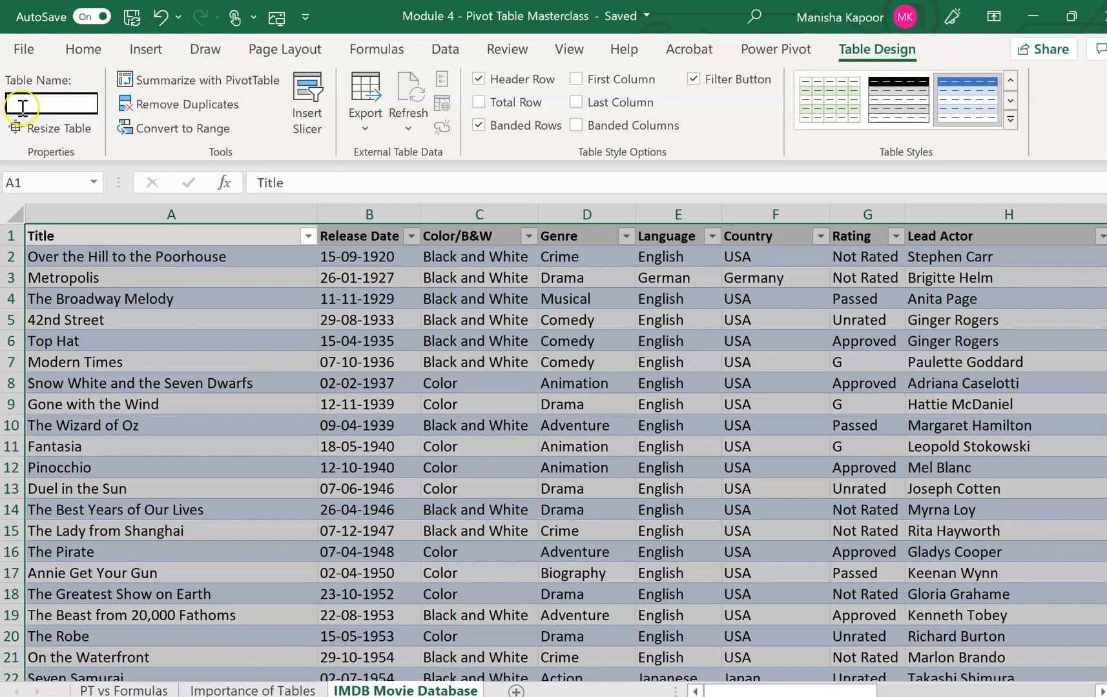
type("IM")
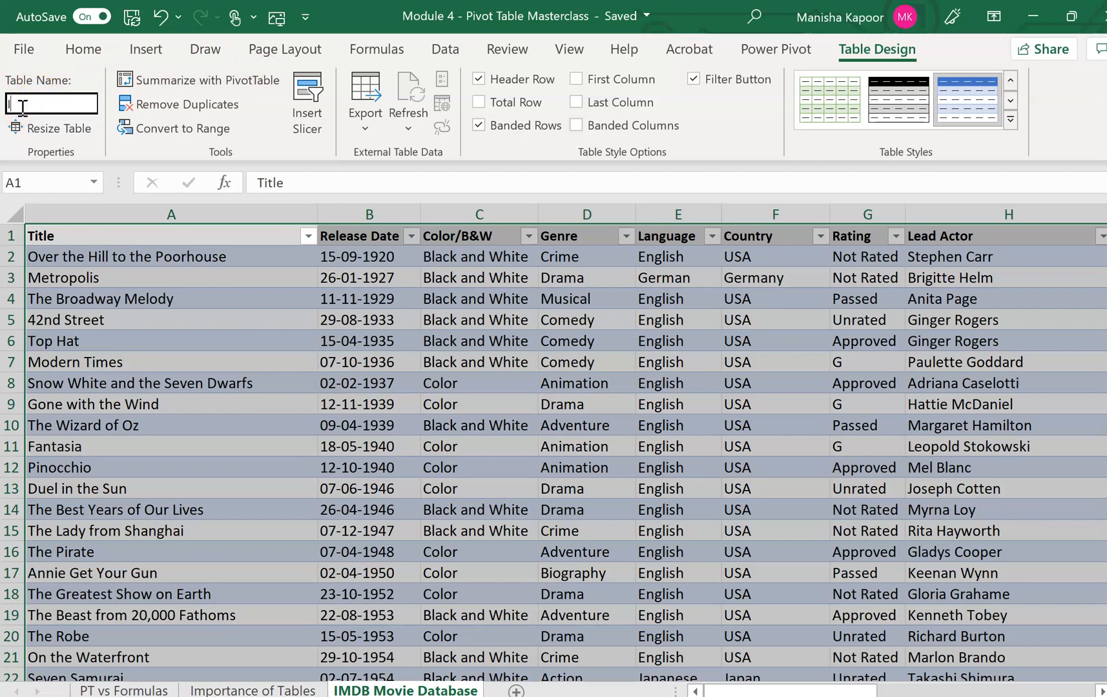
type("DB")
key("Return")
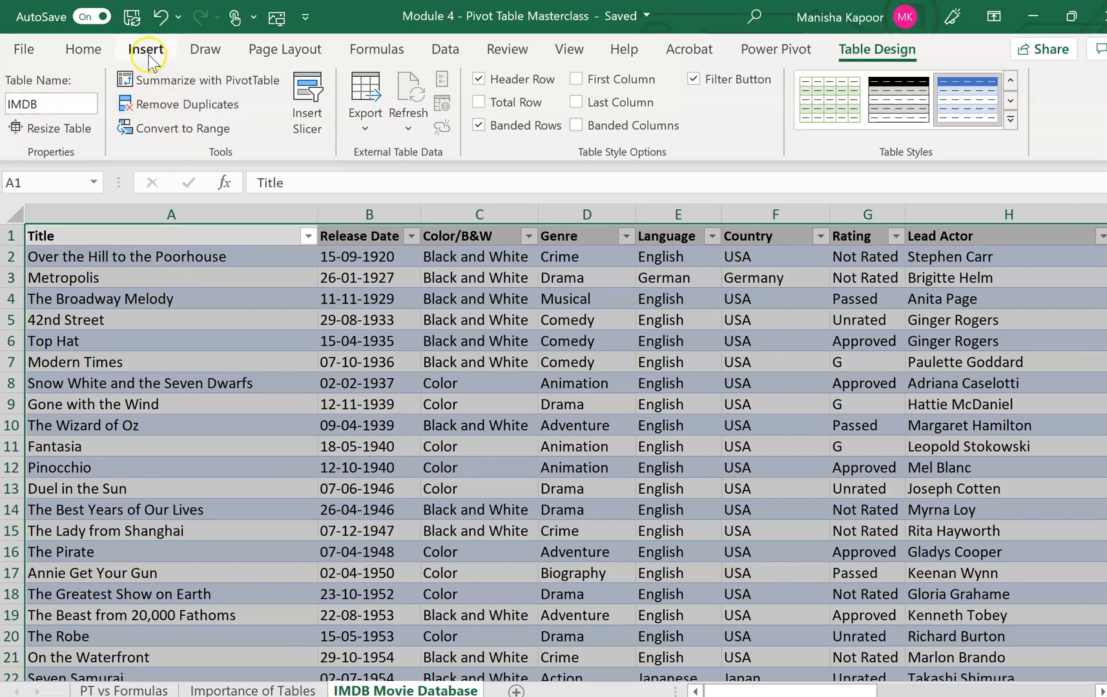
Step: Create a PivotTable from the IMDB table on a new worksheet
left_click(94, 51)
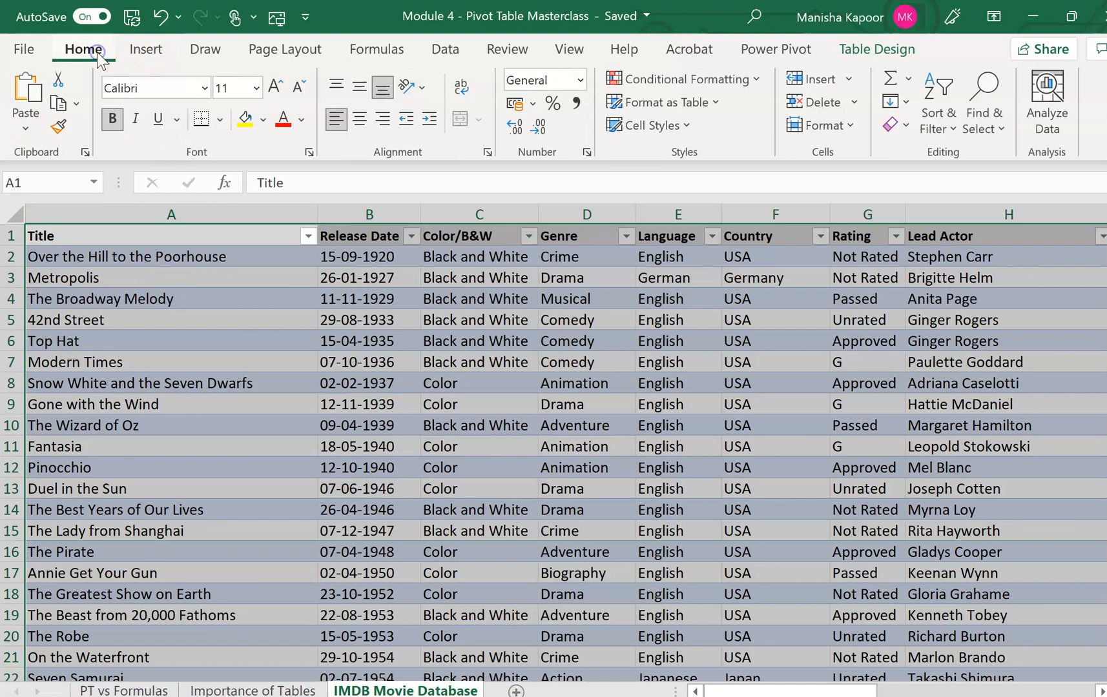
left_click(143, 51)
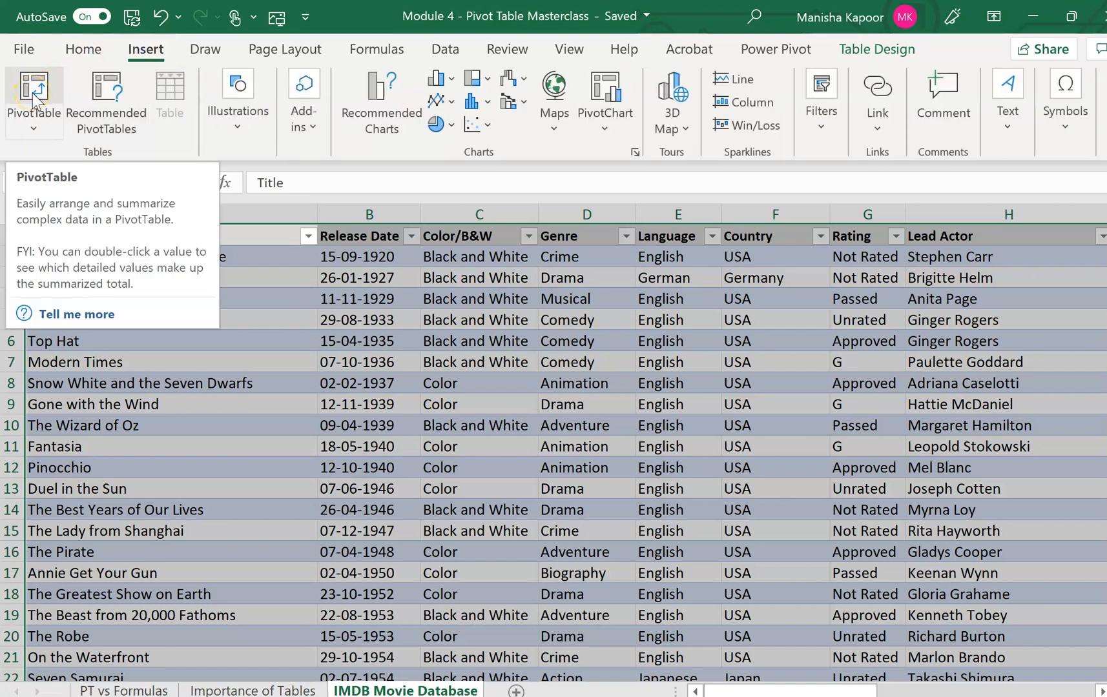
left_click(34, 97)
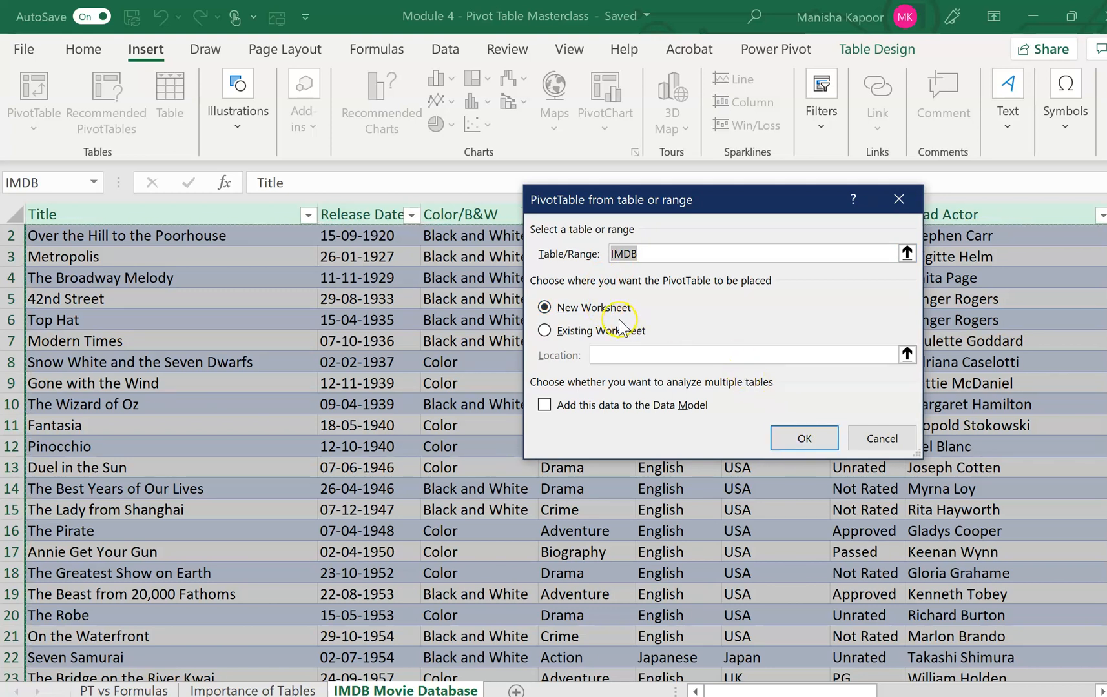
left_click(798, 445)
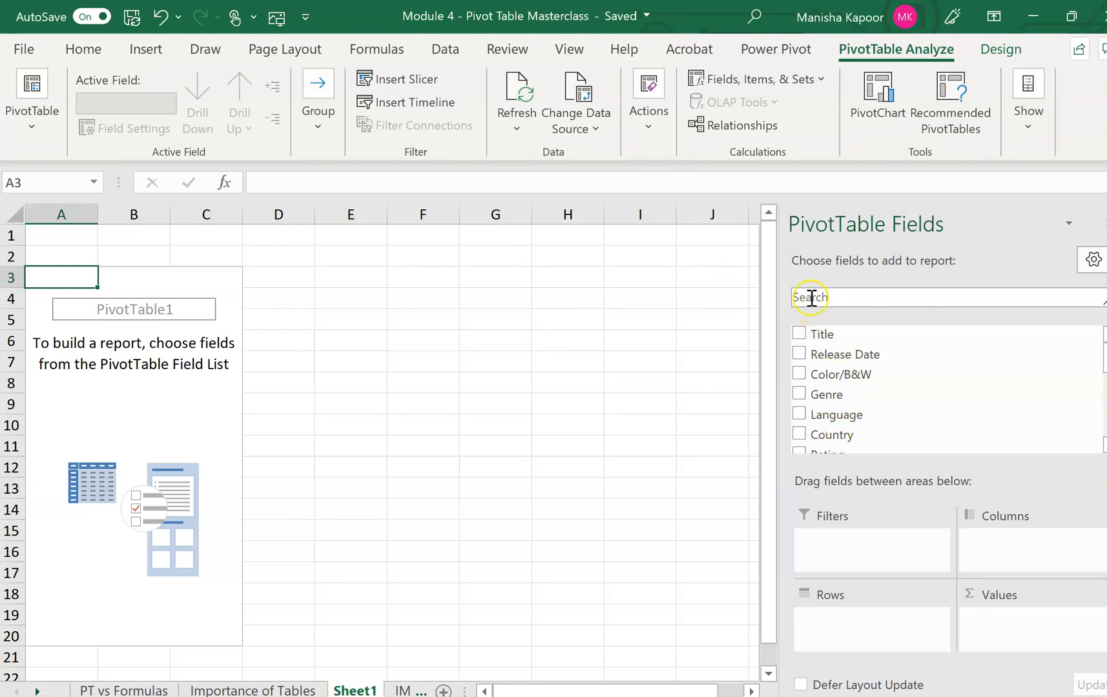
Step: Review the source data on the IMDB Movie Database sheet and add the Genre field to the PivotTable's rows
left_click(829, 357)
left_click(405, 690)
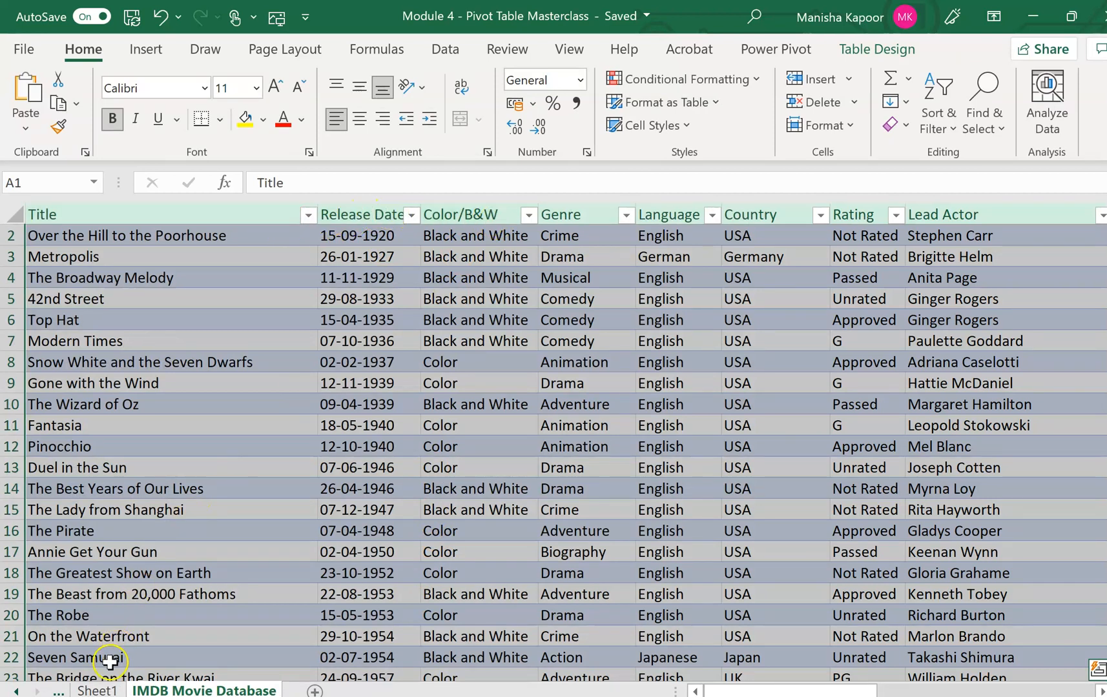
left_click(102, 690)
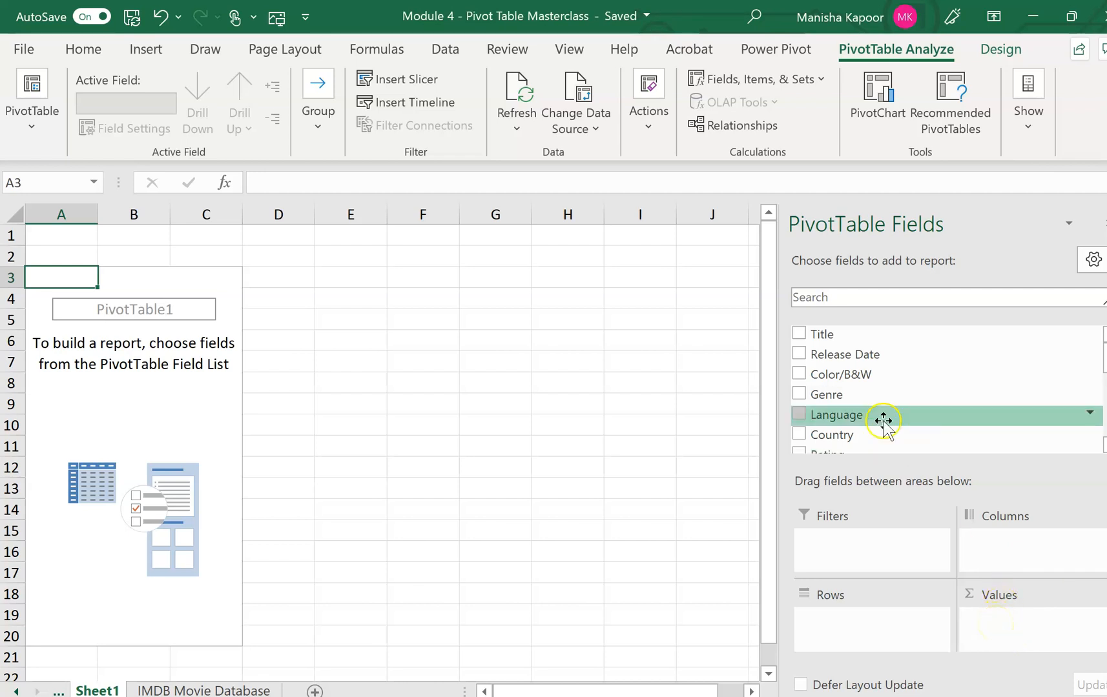
left_click(798, 393)
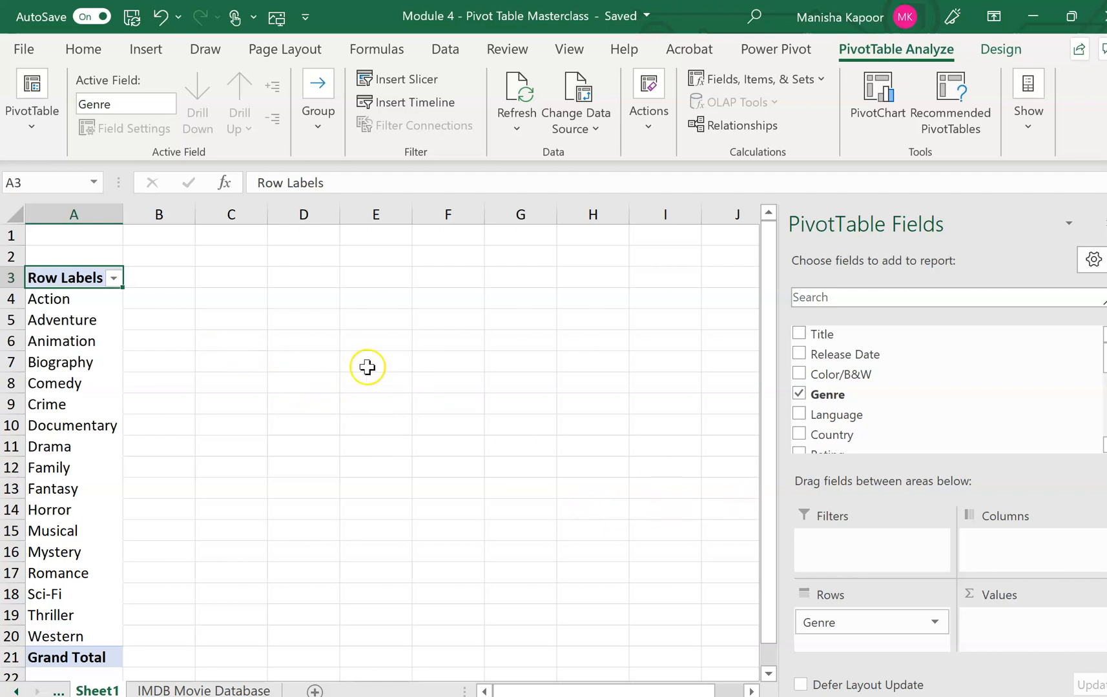
Step: Examine the genre row labels one by one, starting from Action
left_click(89, 298)
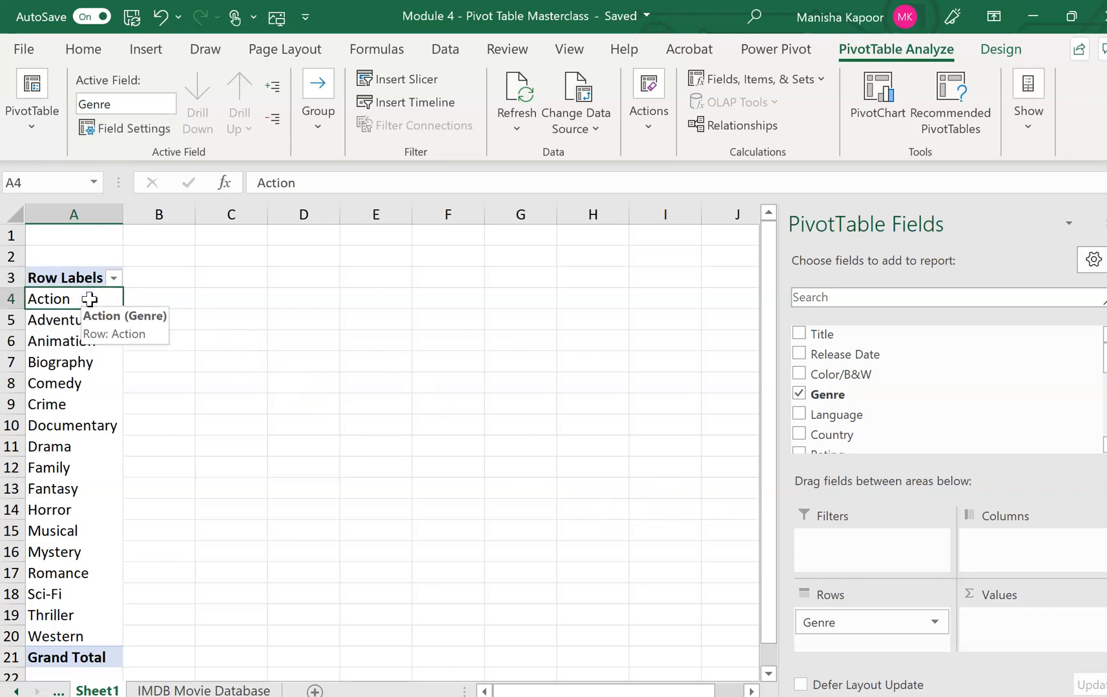
key("Down")
key("Down")
key("Down")
key("Down")
key("Down")
key("Down")
key("Down")
key("Down")
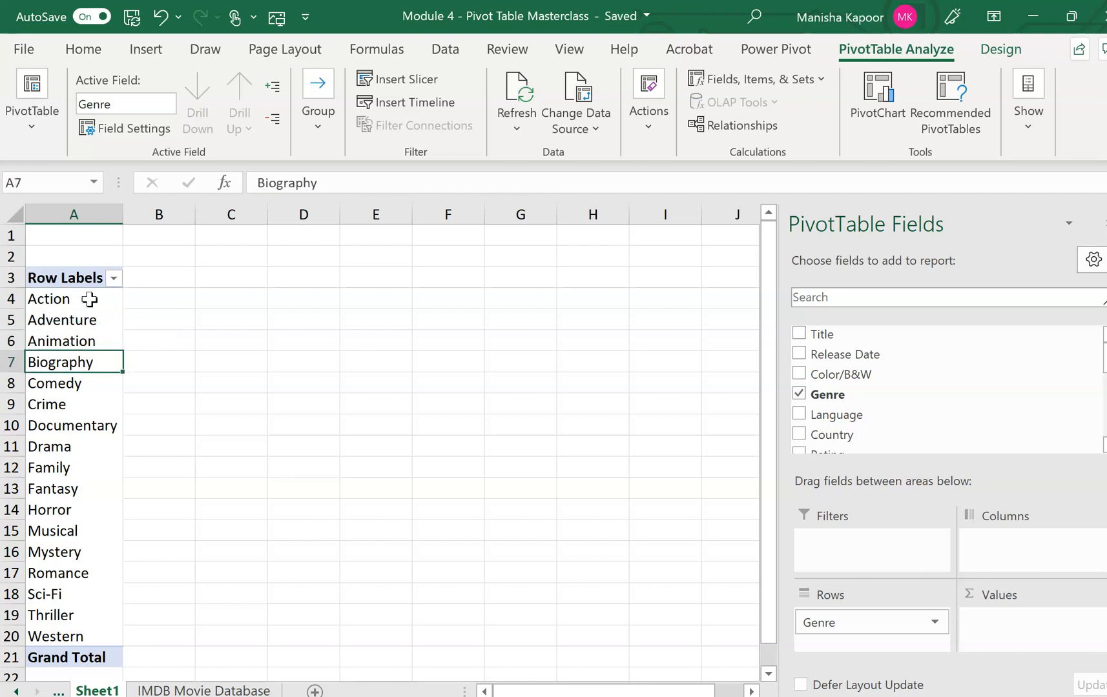
key("Down")
key("Down")
key("Down")
key("Down")
key("Down")
key("Down")
key("Down")
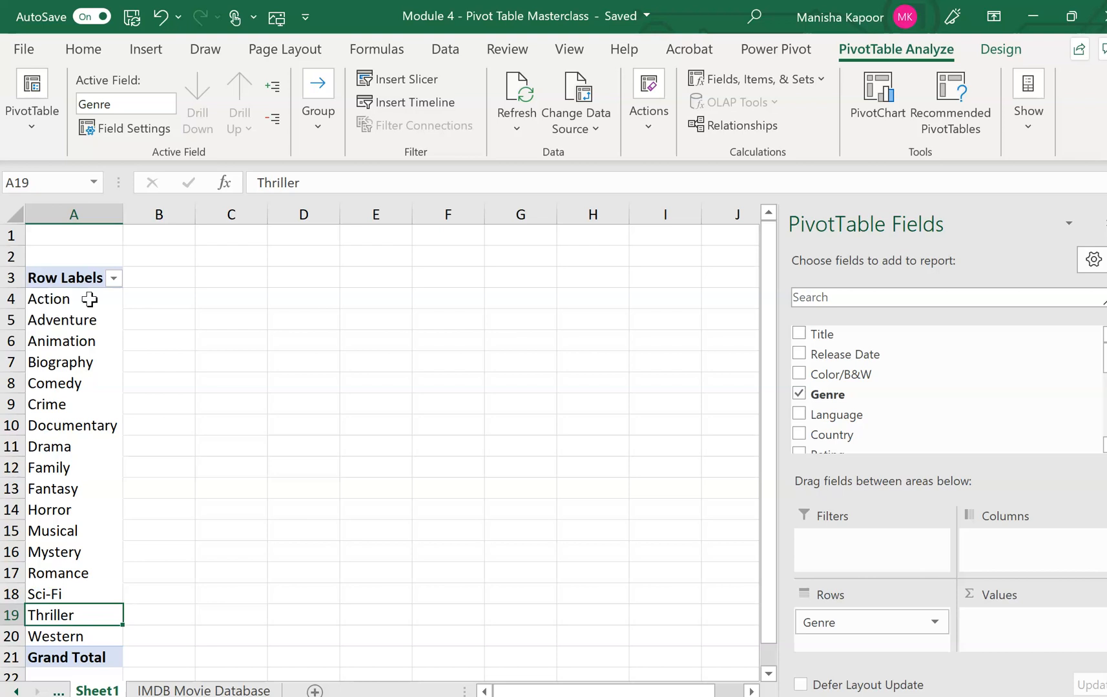
Step: Try nesting the Language field under Genre in the PivotTable's rows, and remove it again
left_click_drag(862, 354, 828, 420)
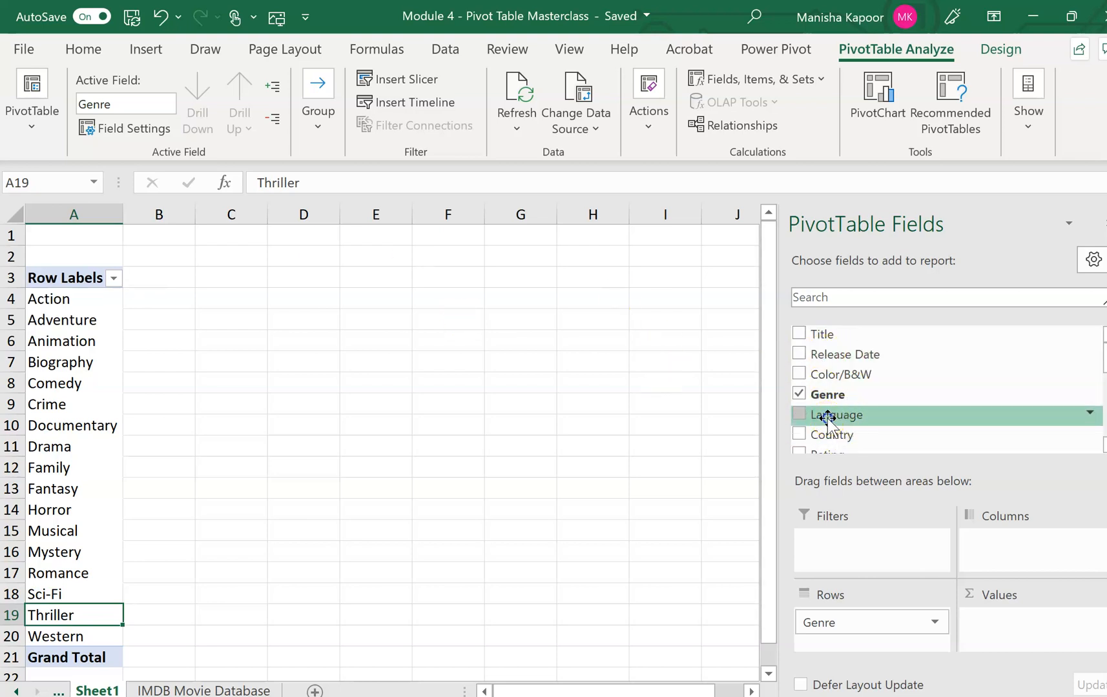
left_click(800, 414)
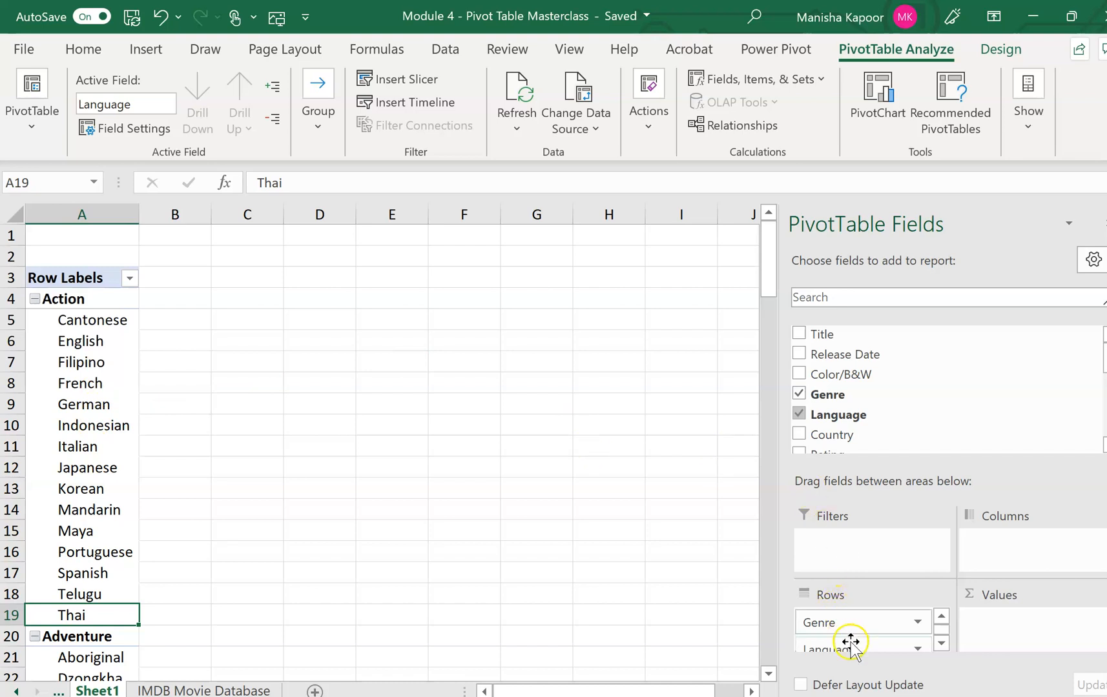
left_click_drag(850, 645, 859, 391)
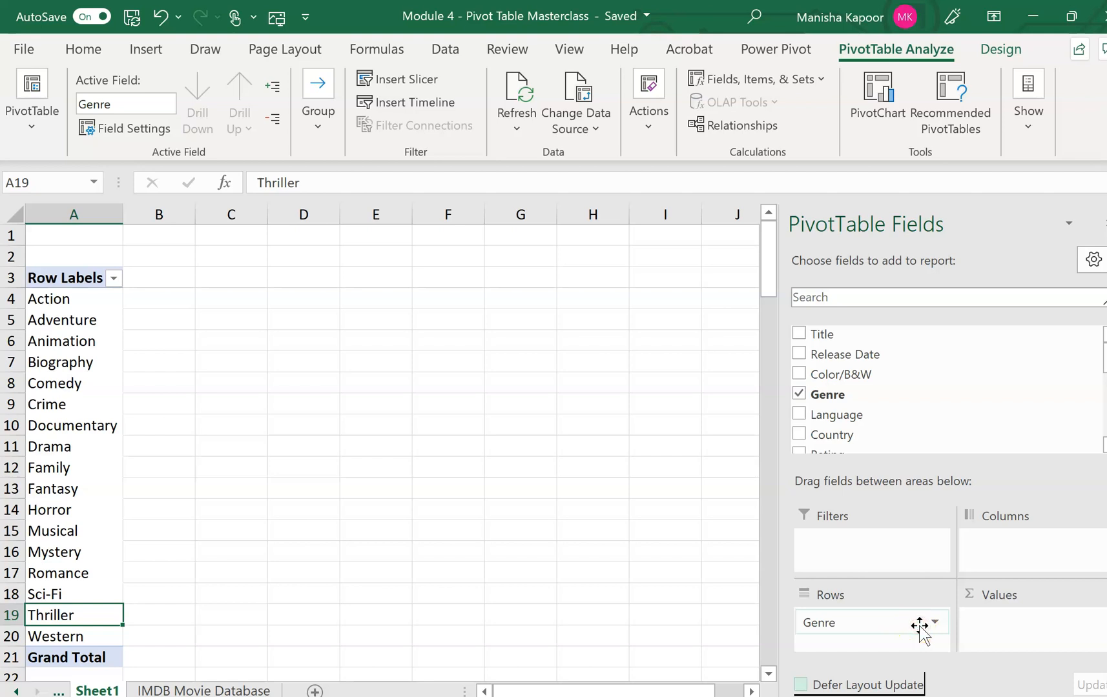
Step: Add the Country field to the PivotTable and place it in the columns area
left_click(866, 354)
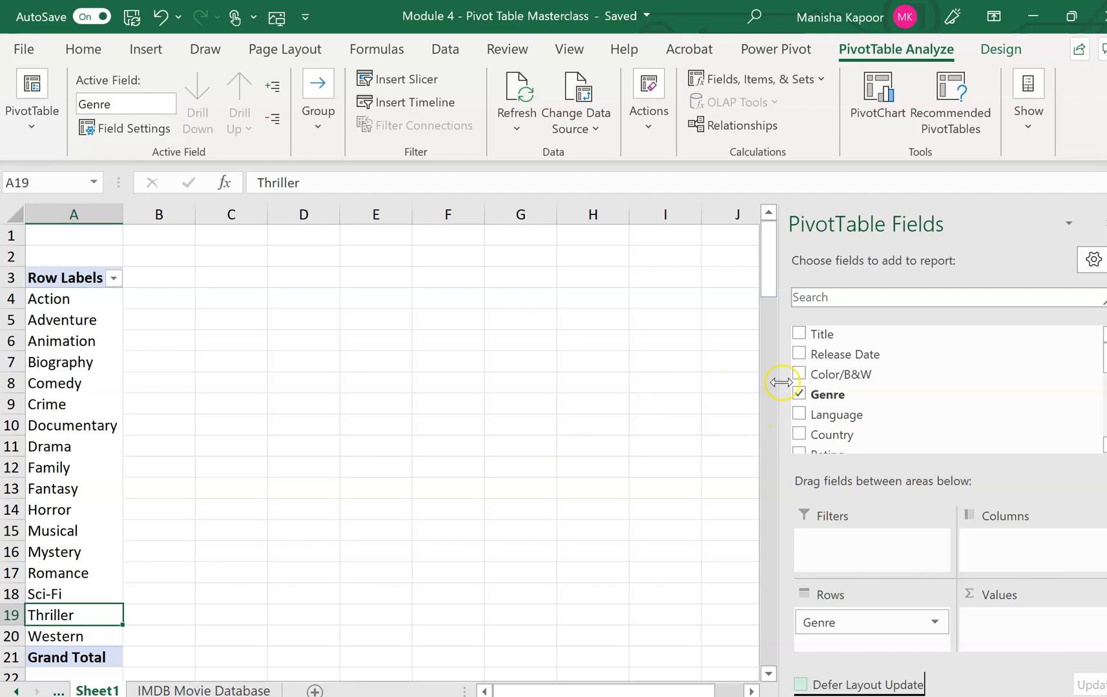
left_click(859, 415)
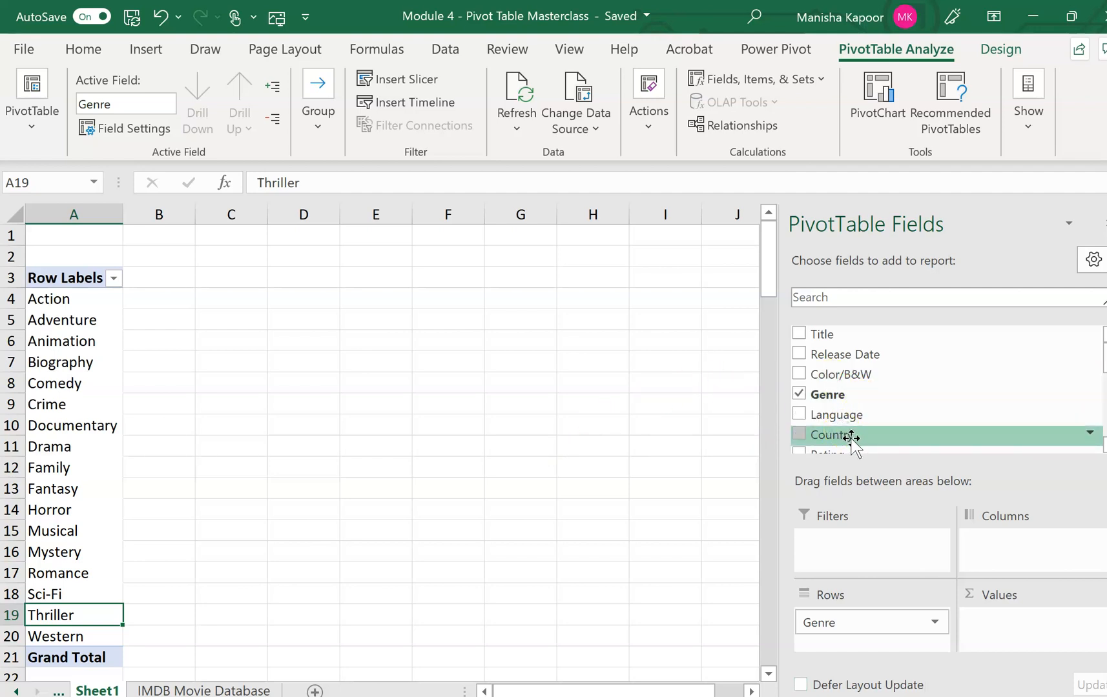
left_click(799, 434)
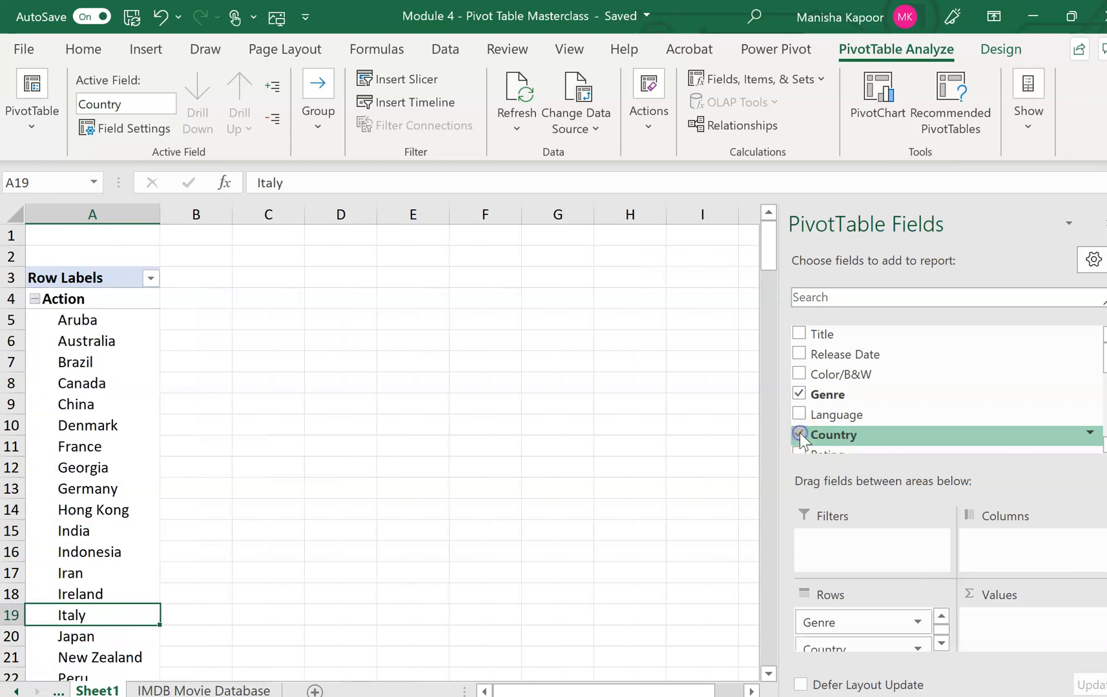
left_click_drag(849, 649, 1009, 554)
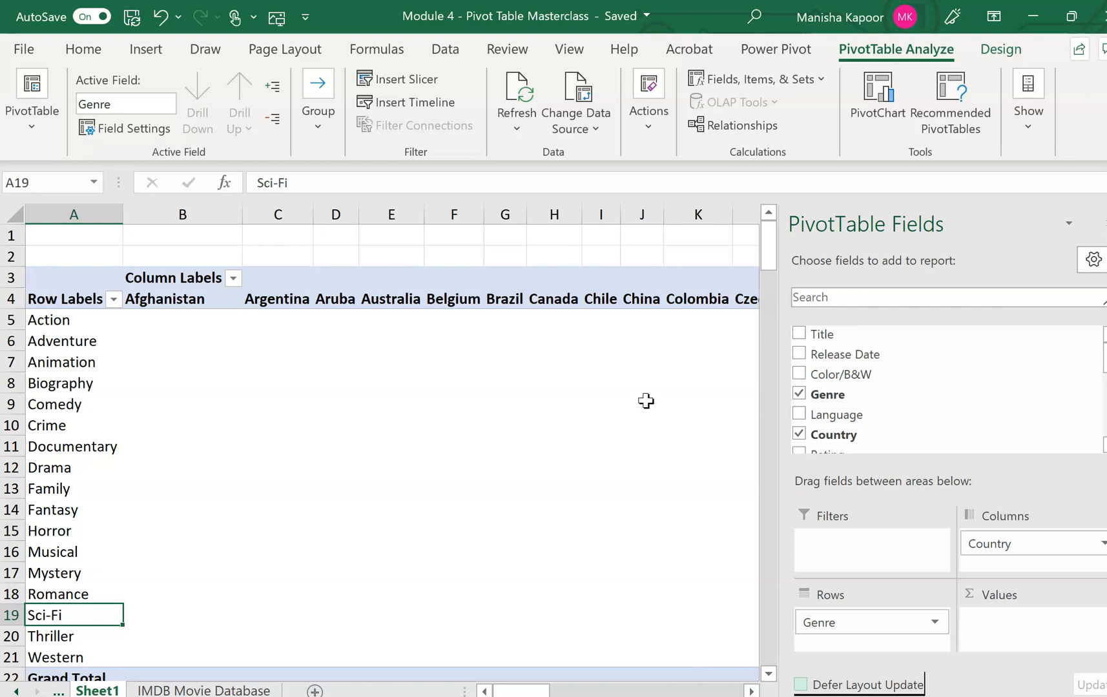
Step: Add the Gross Revenue field to the PivotTable's values area
left_click_drag(810, 354, 811, 354)
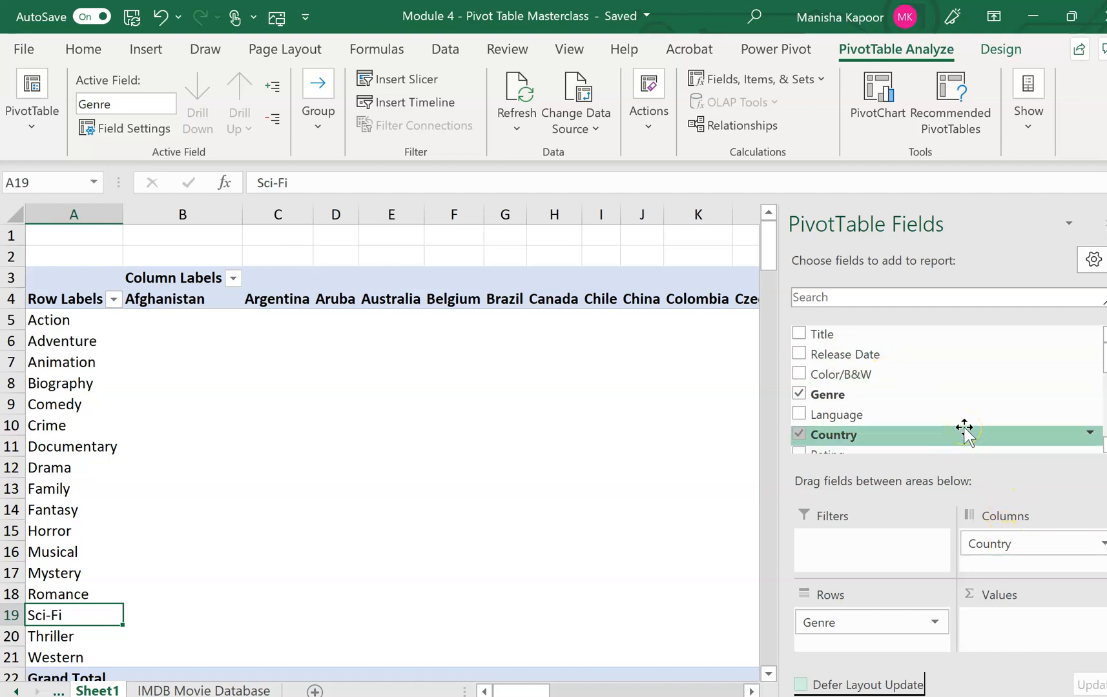
scroll(964, 430, "down", 3)
scroll(964, 430, "down", 1)
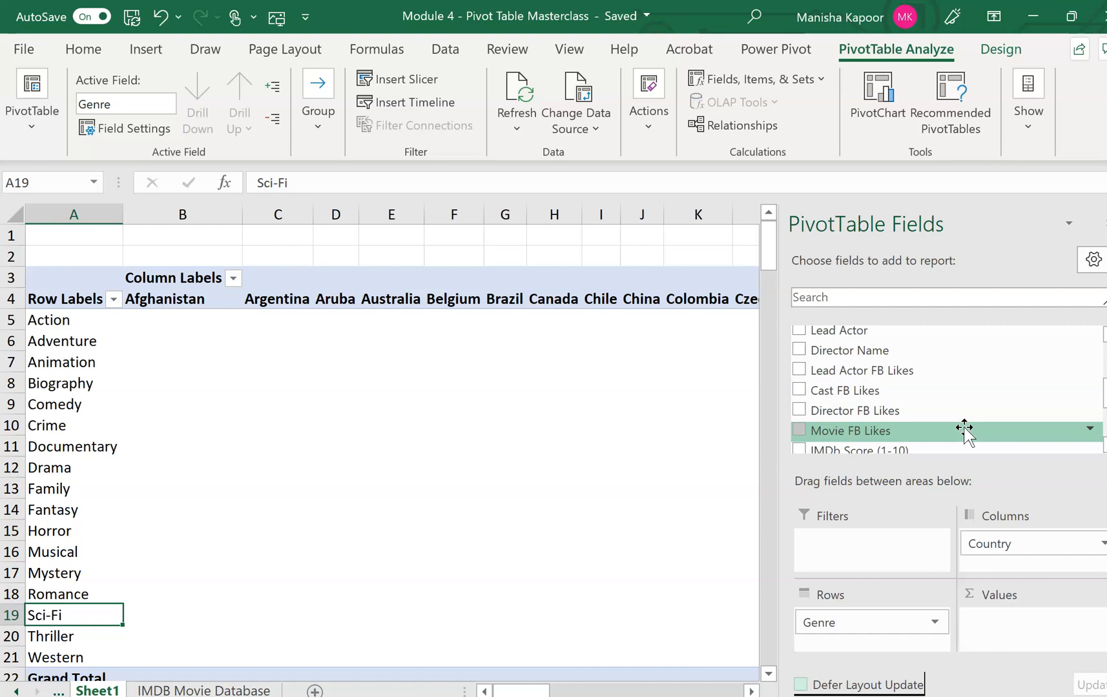
scroll(964, 429, "down", 3)
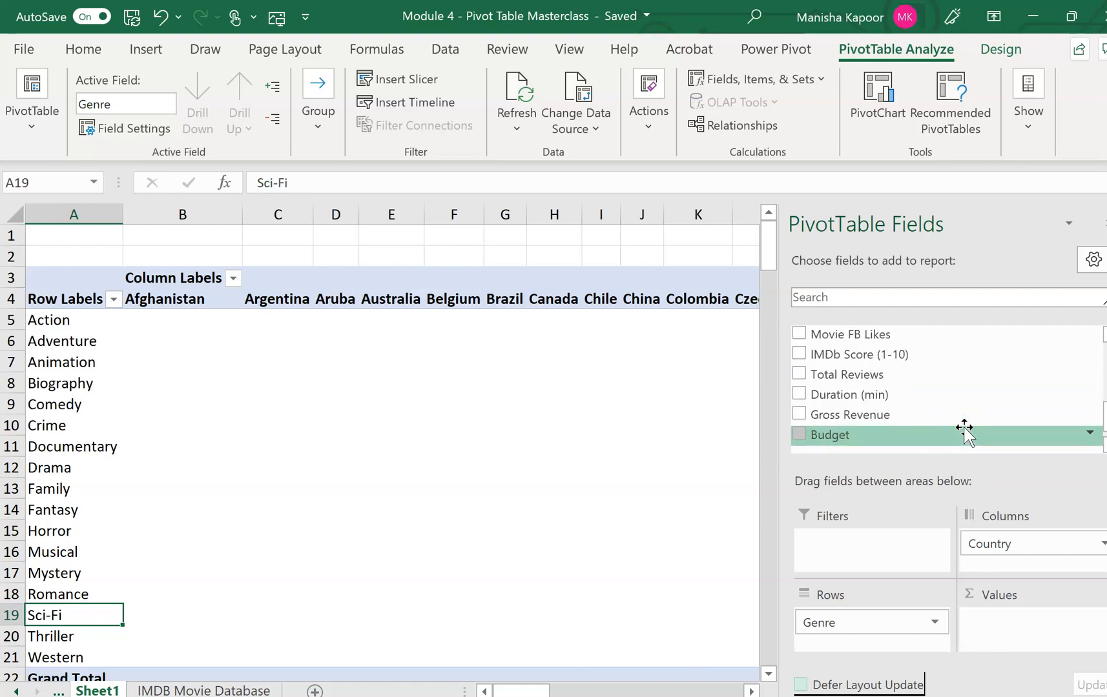
mouse_move(874, 414)
left_mouse_down()
mouse_move(894, 423)
mouse_move(1018, 618)
left_mouse_up()
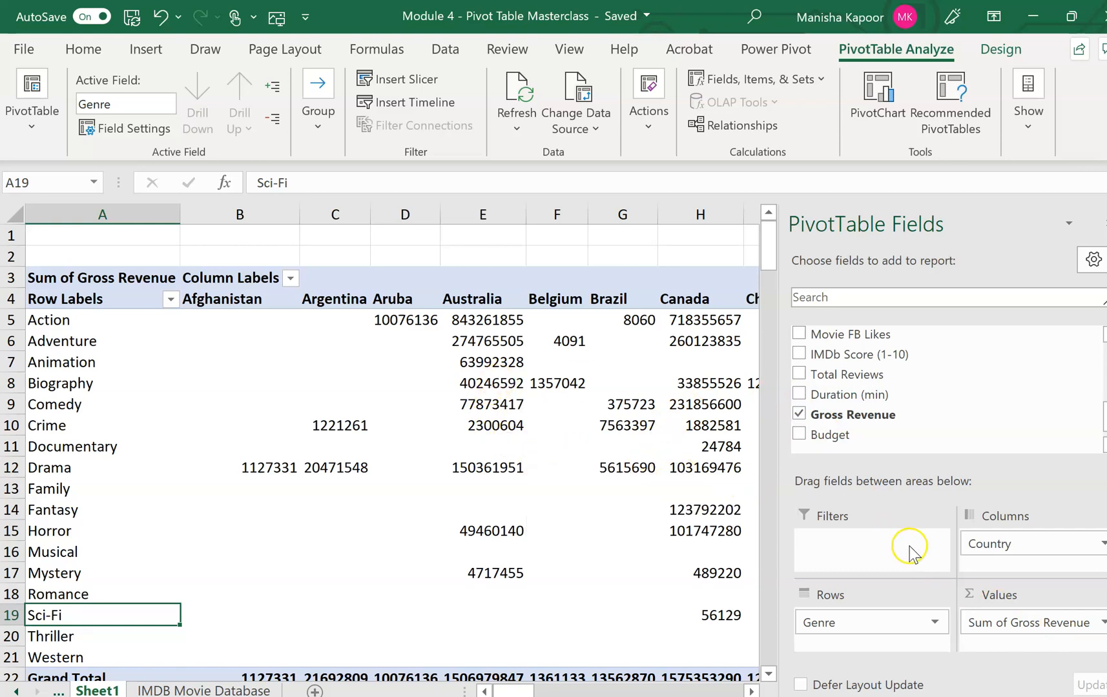
Step: Remove the Country field from the columns and check the gross revenue of Action, Adventure and Animation
left_click_drag(1025, 549, 887, 391)
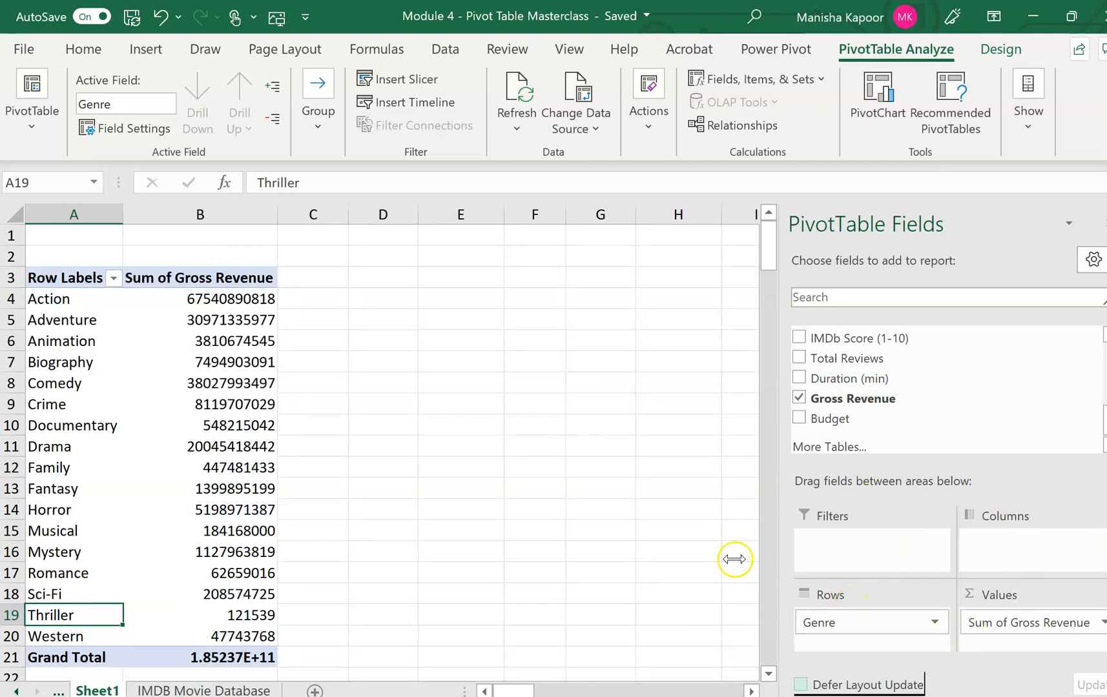
left_click(261, 303)
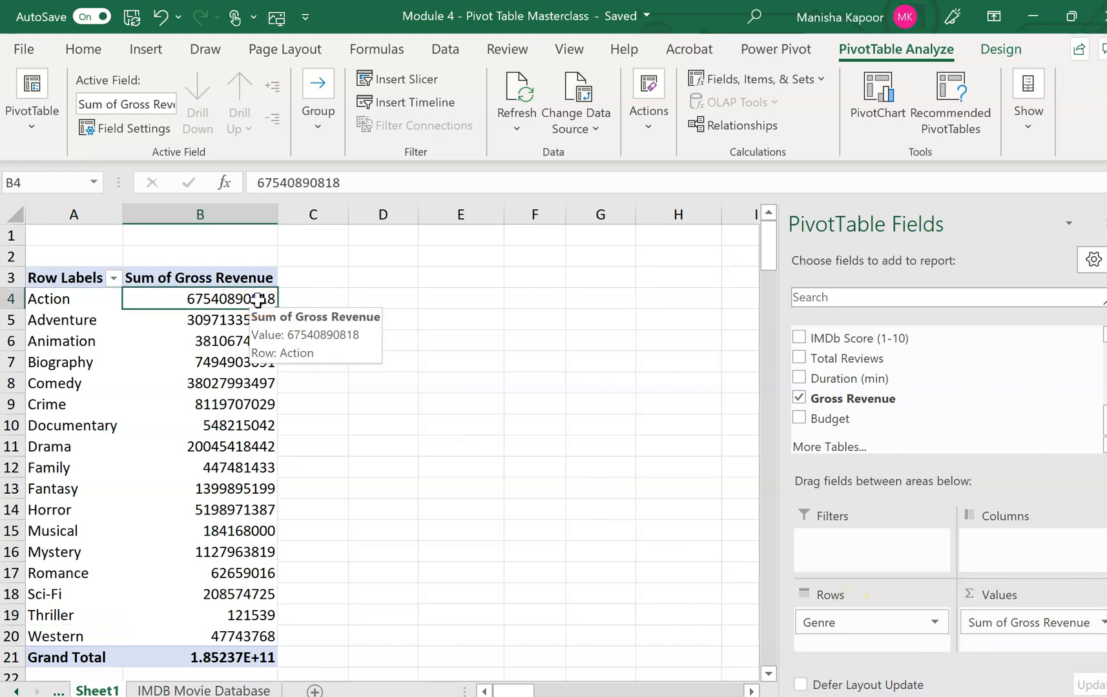
left_click(226, 320)
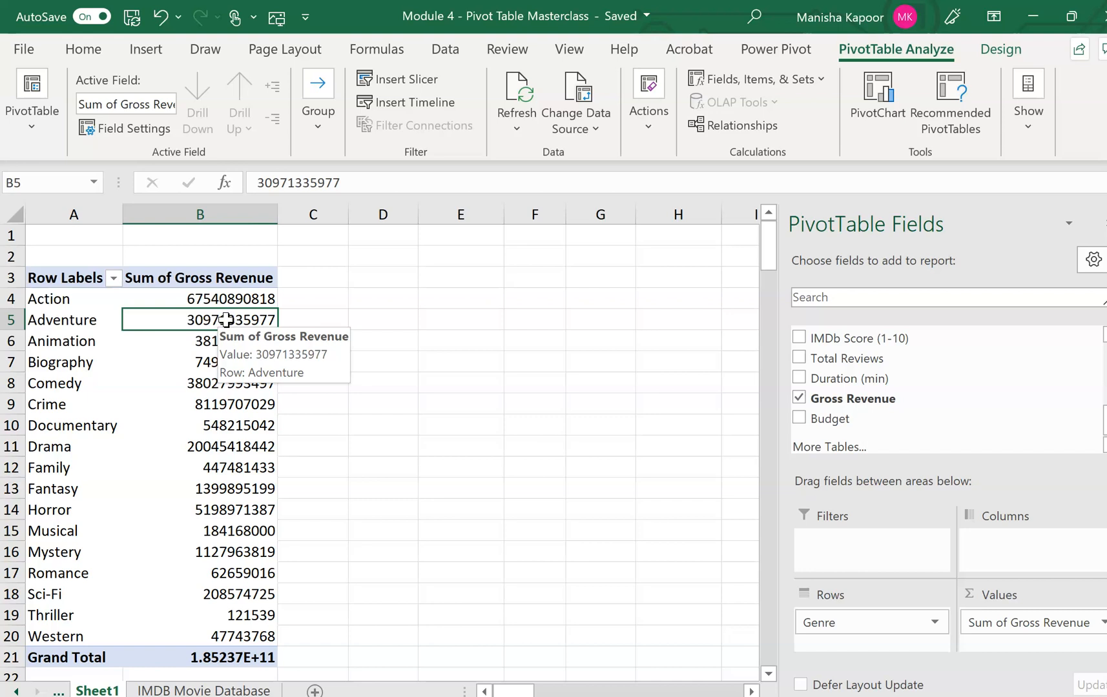
key("Down")
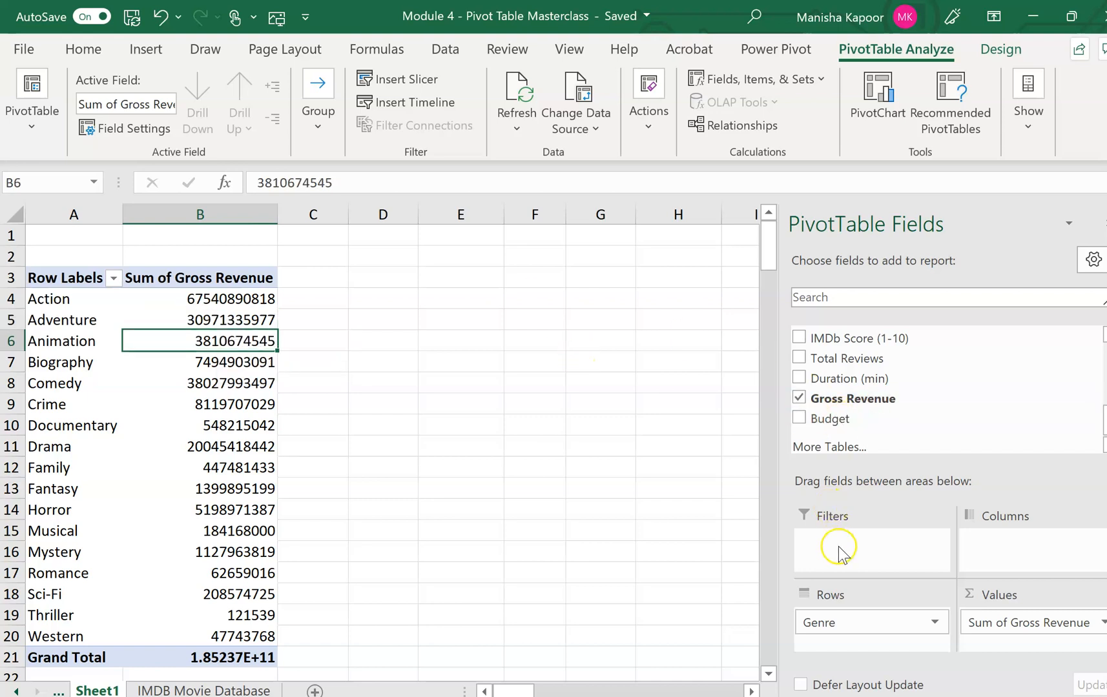
Step: Replace the Genre field with Country in the PivotTable's rows and look over the gross revenue by country
left_click_drag(831, 624, 840, 372)
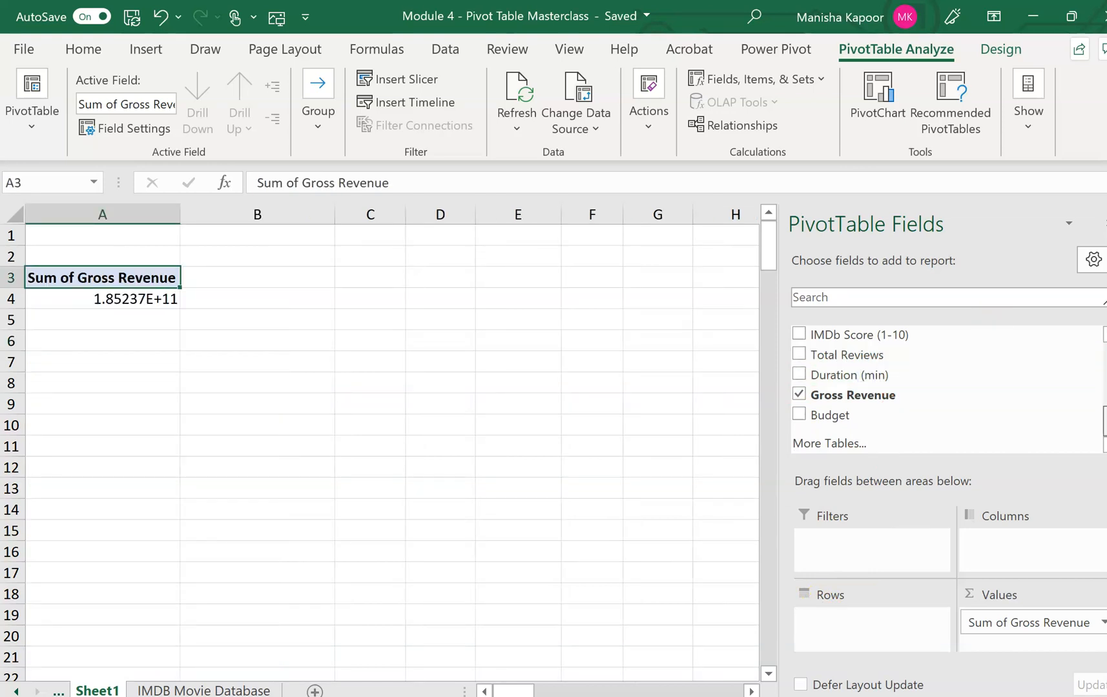
scroll(943, 387, "up", 5)
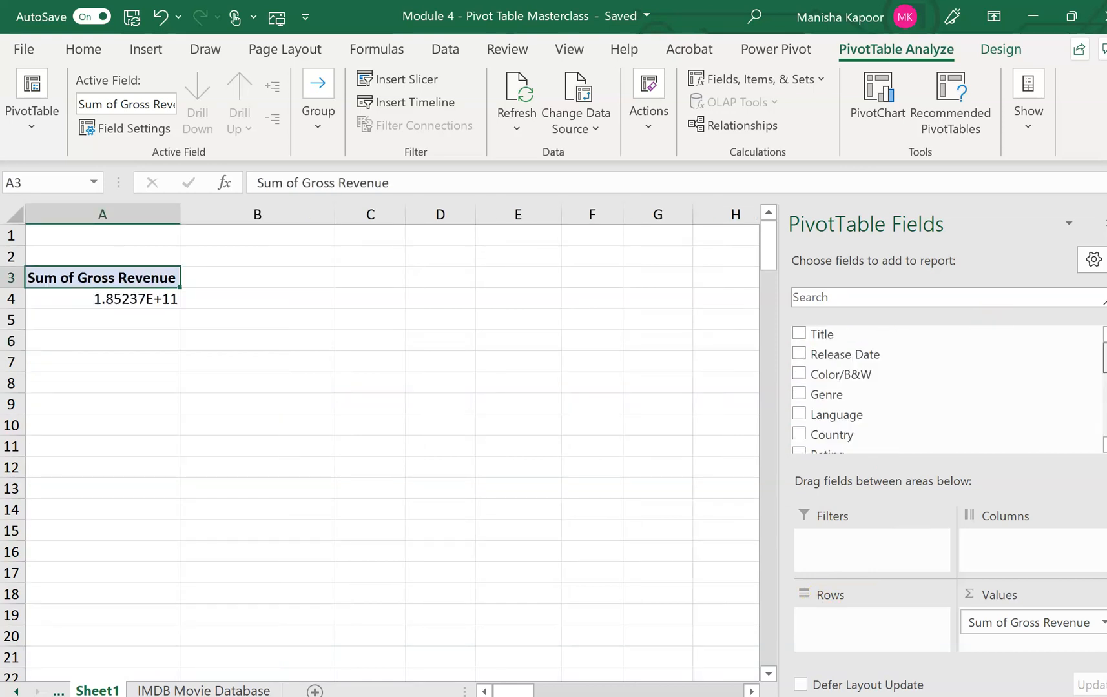
left_click(798, 433)
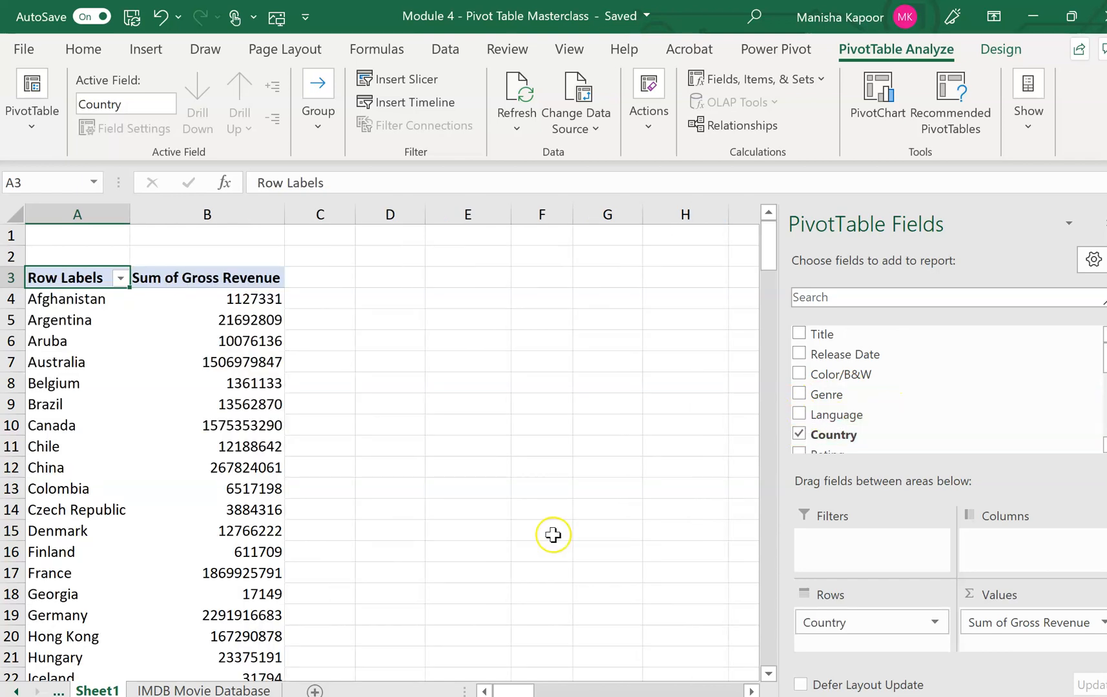
mouse_move(238, 421)
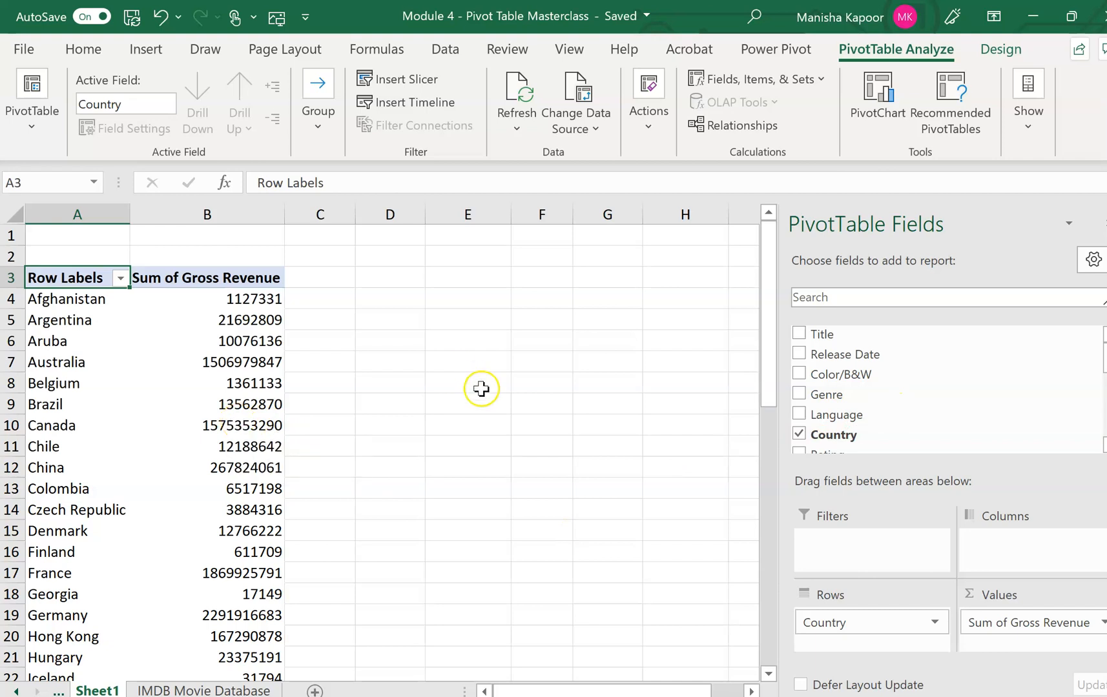
Step: Swap Country for the Language field in the PivotTable's rows and nest Color/B&W beneath it
left_click(799, 434)
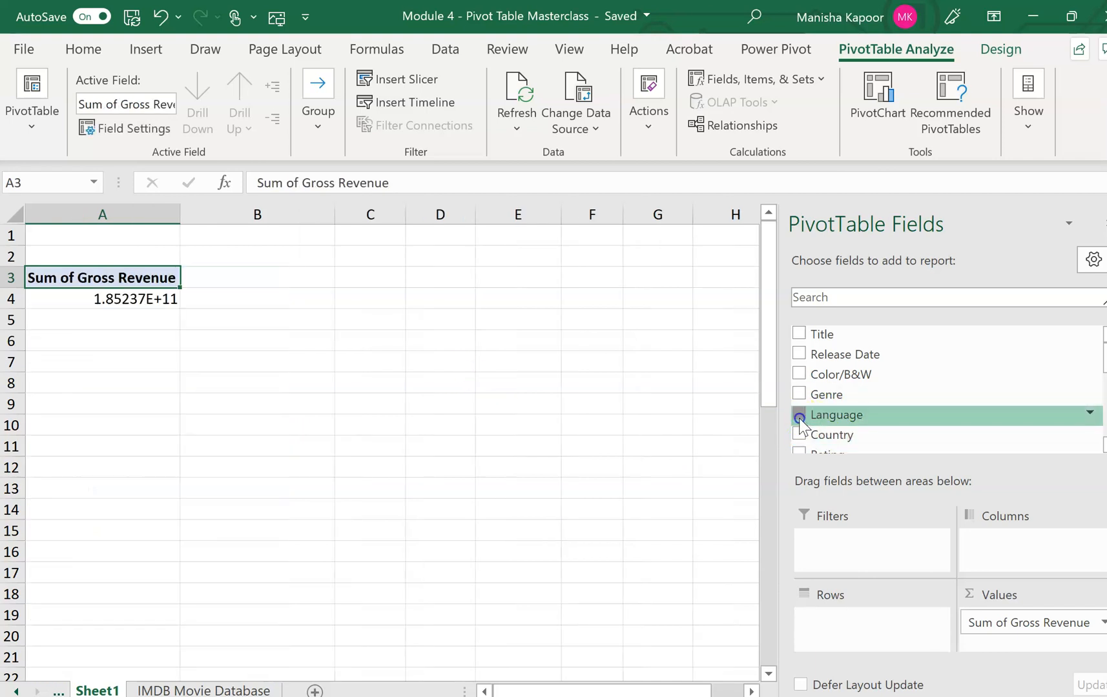
left_click(799, 417)
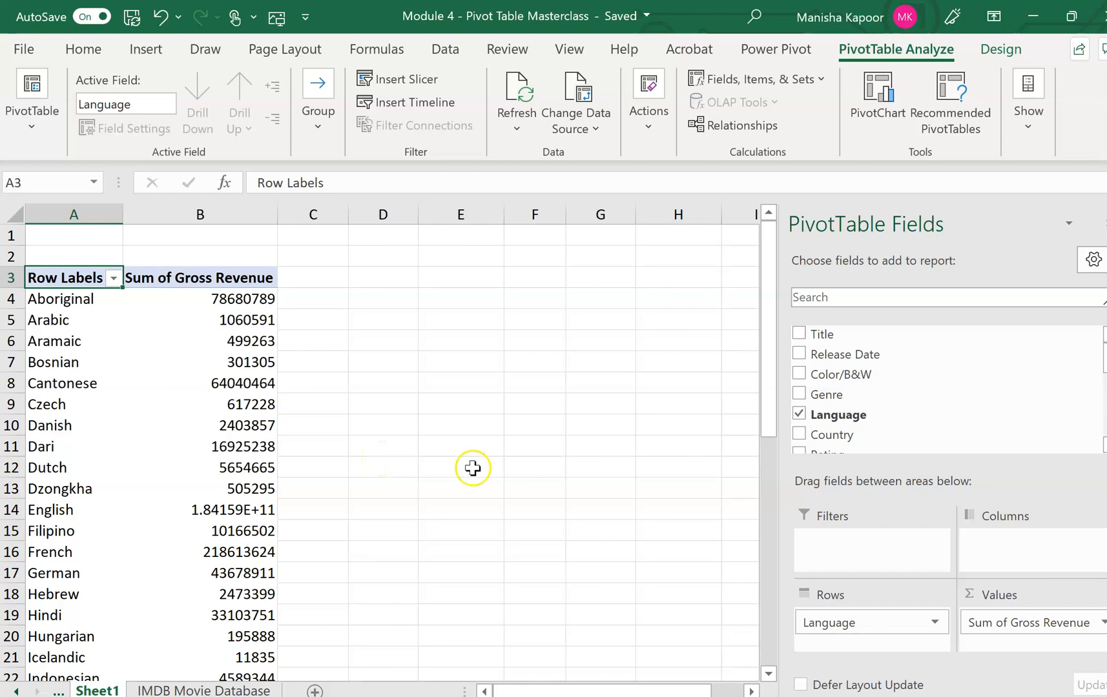
left_click(800, 375)
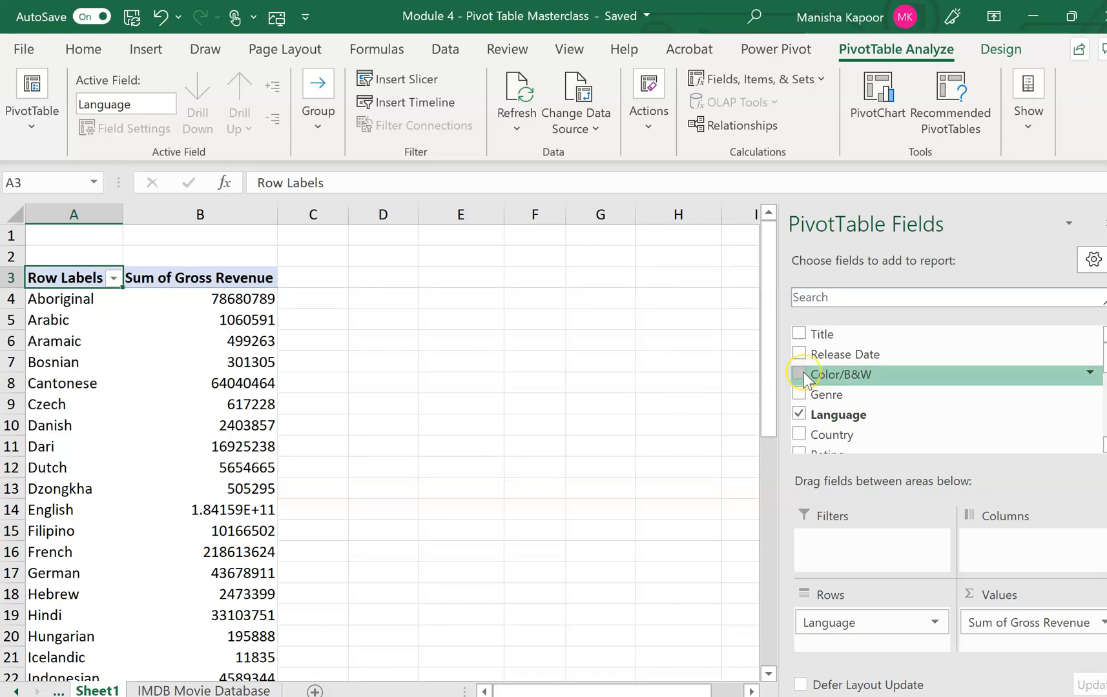
mouse_move(803, 371)
left_mouse_down()
mouse_move(822, 371)
mouse_move(800, 373)
left_mouse_up()
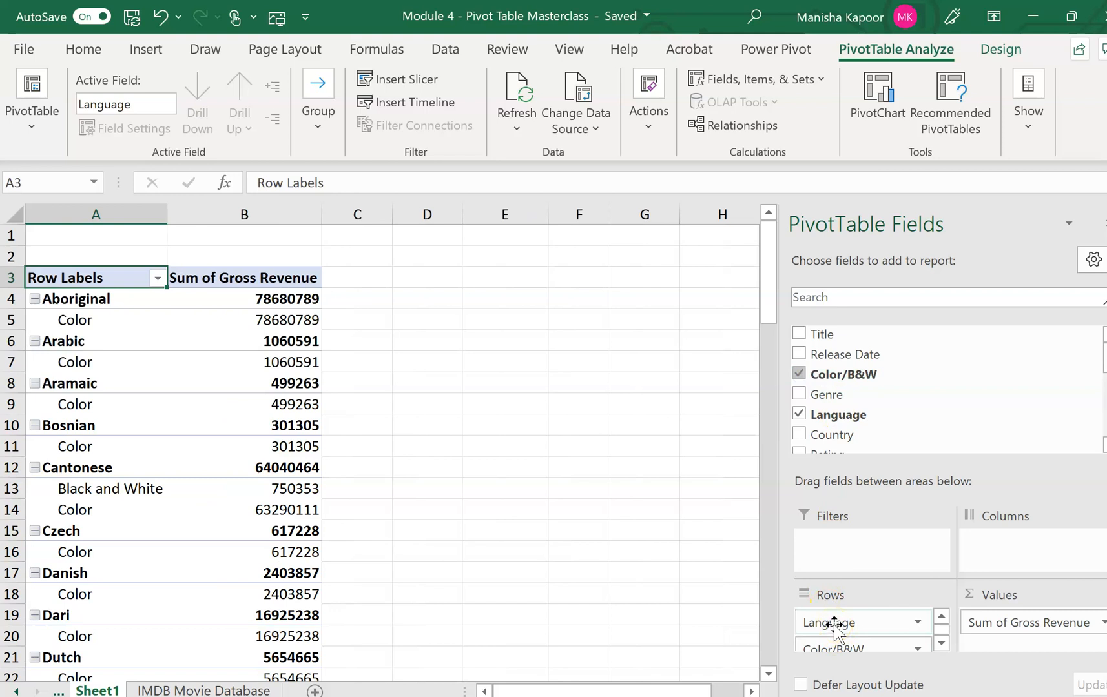
scroll(835, 625, "down", 1)
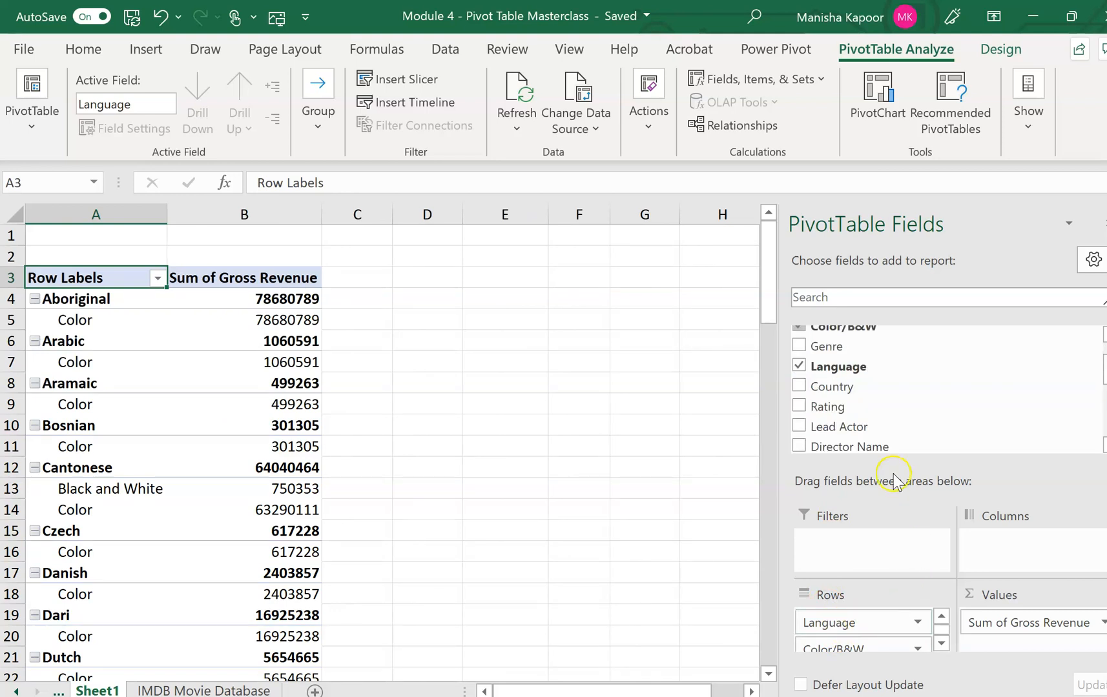
Step: Remove Language from the PivotTable, add Country in the columns area, and check the Color revenue for Australia
left_click(800, 366)
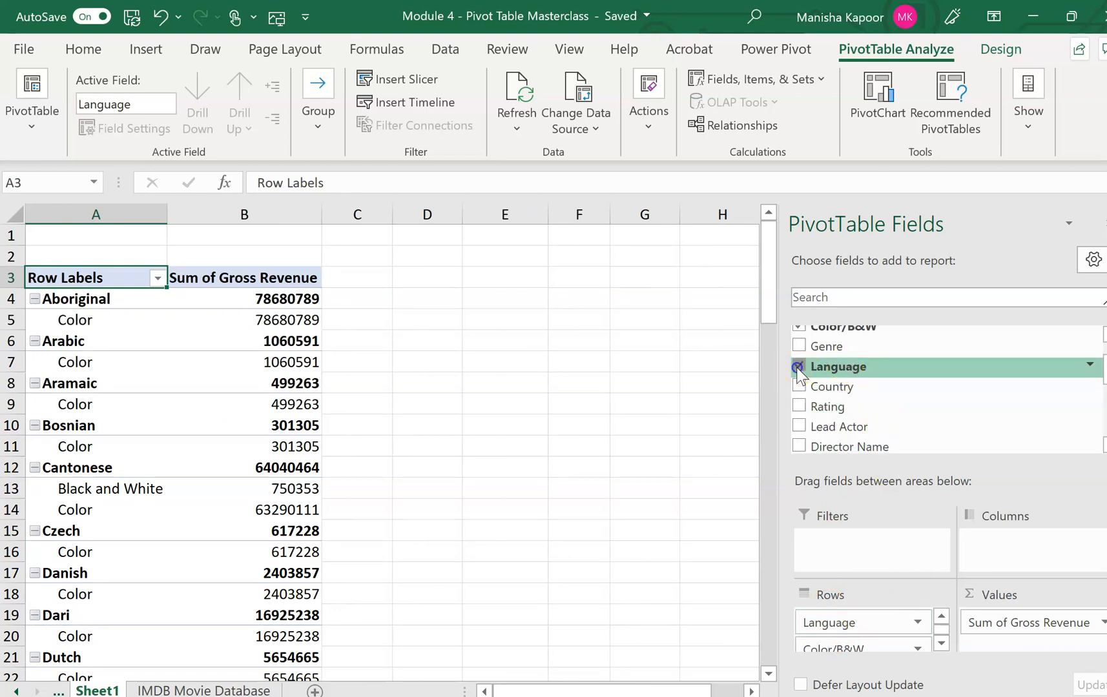
left_click(798, 385)
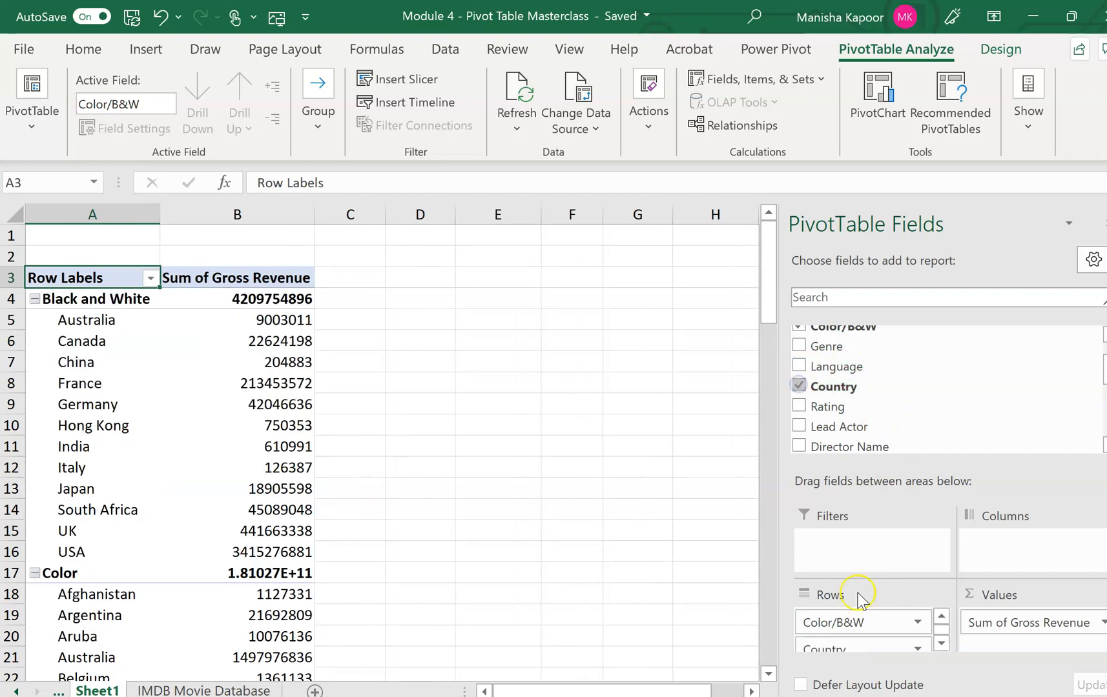
left_click_drag(862, 647, 997, 558)
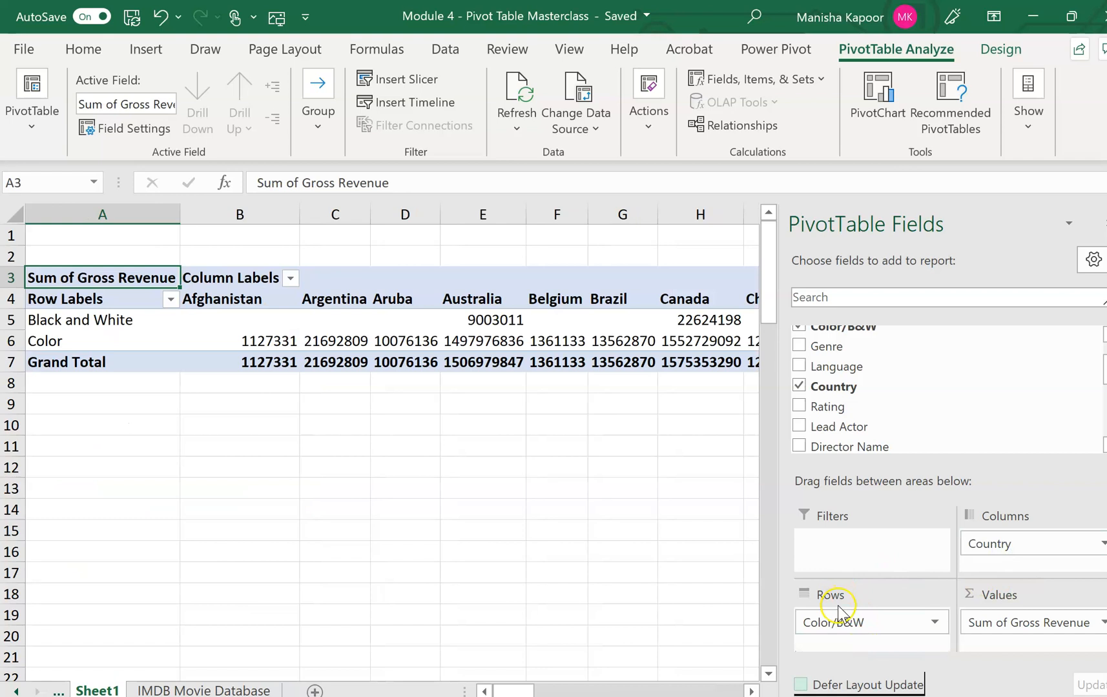
left_click(484, 340)
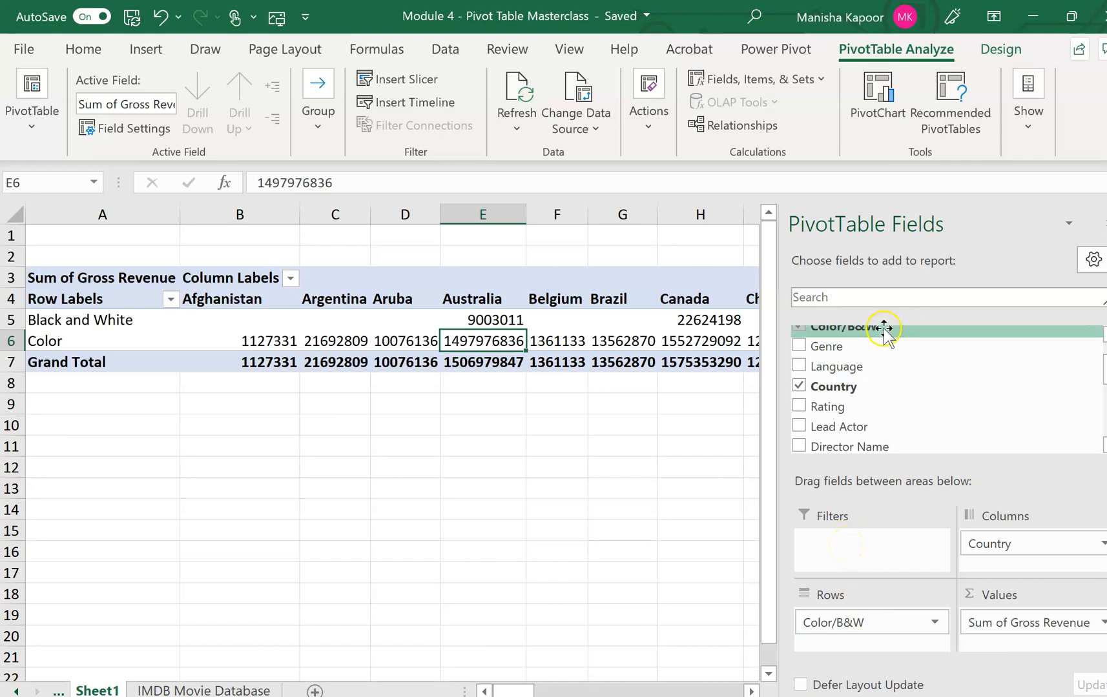
Step: Move the Color/B&W field to the PivotTable's filters area and filter the report to Black and White
left_click_drag(883, 329, 848, 549)
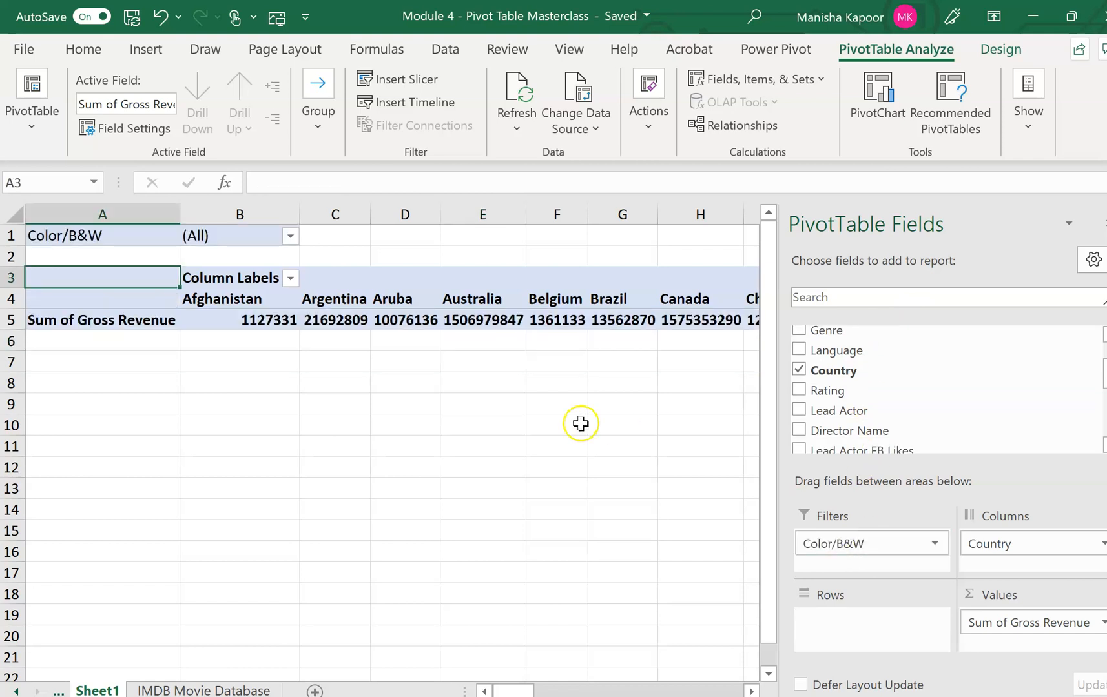
left_click(290, 237)
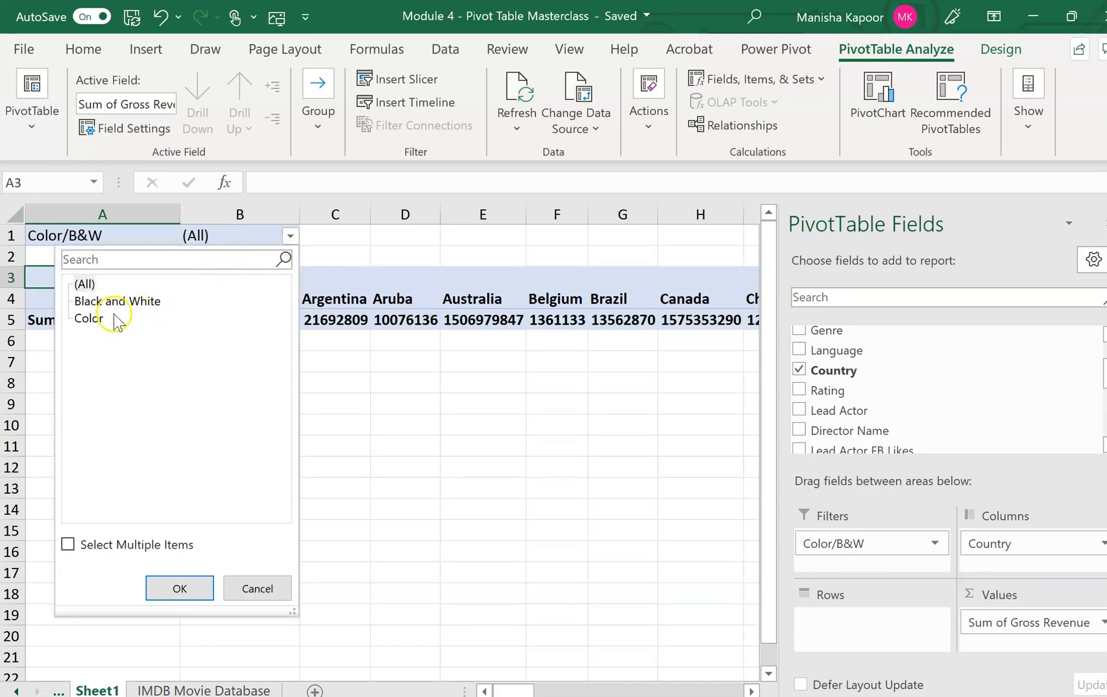
left_click(107, 302)
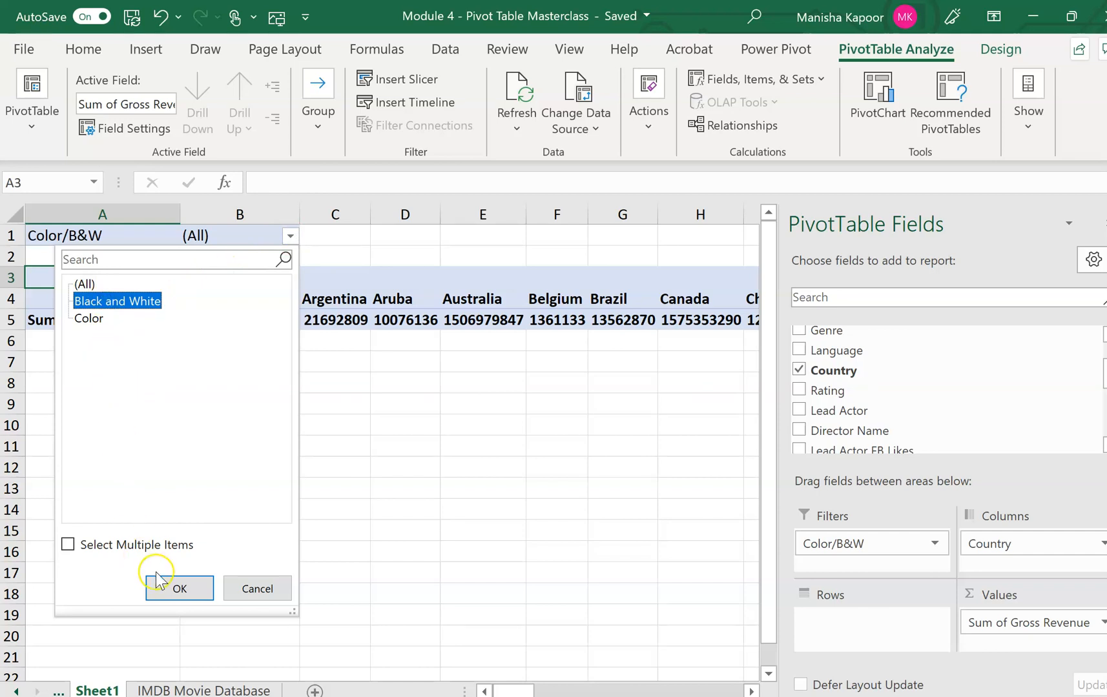
left_click(171, 591)
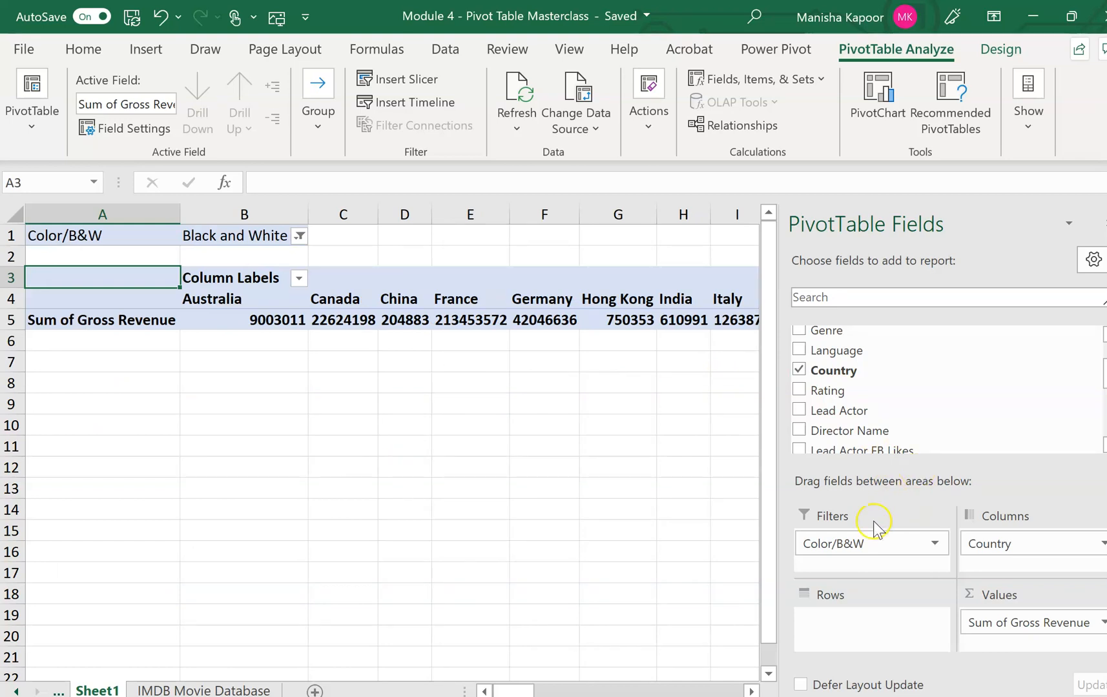
Step: Move the Country field from the columns to the PivotTable's rows and check the gross revenue listed for Australia
left_click_drag(848, 374, 886, 643)
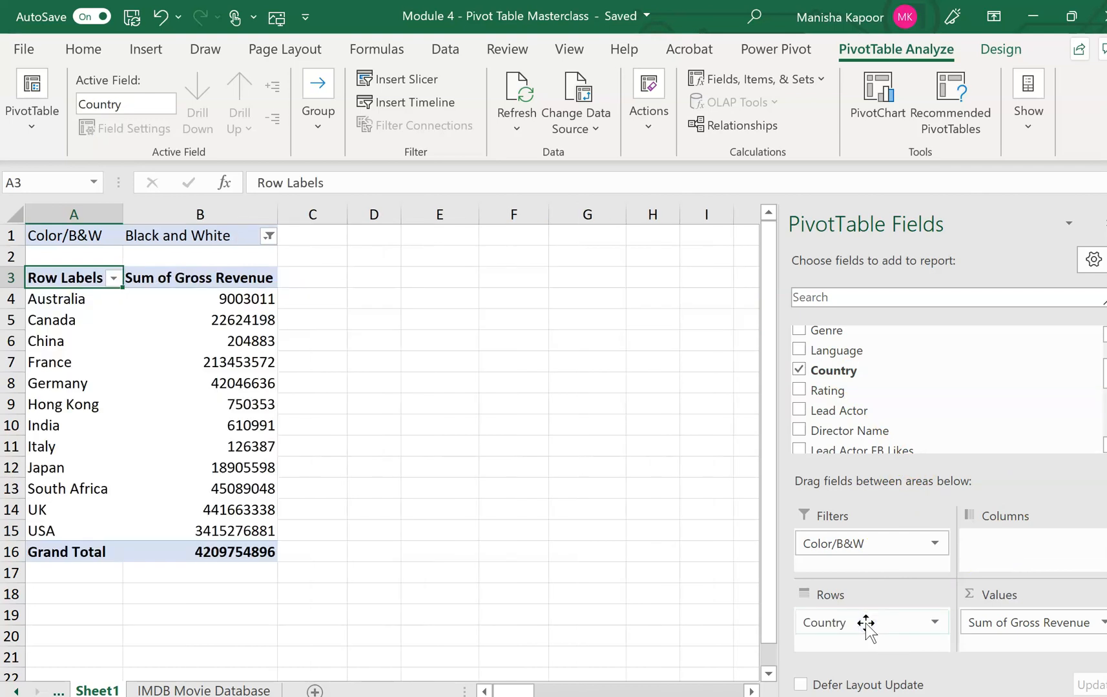
left_click(216, 284)
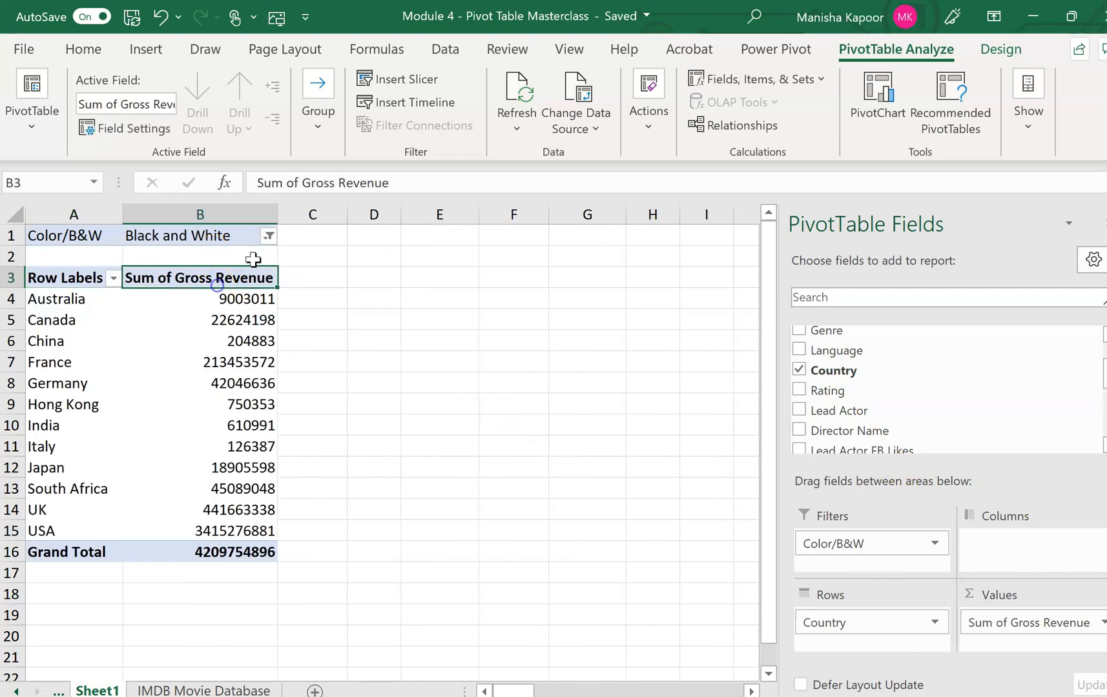
left_click(82, 306)
left_click(190, 313)
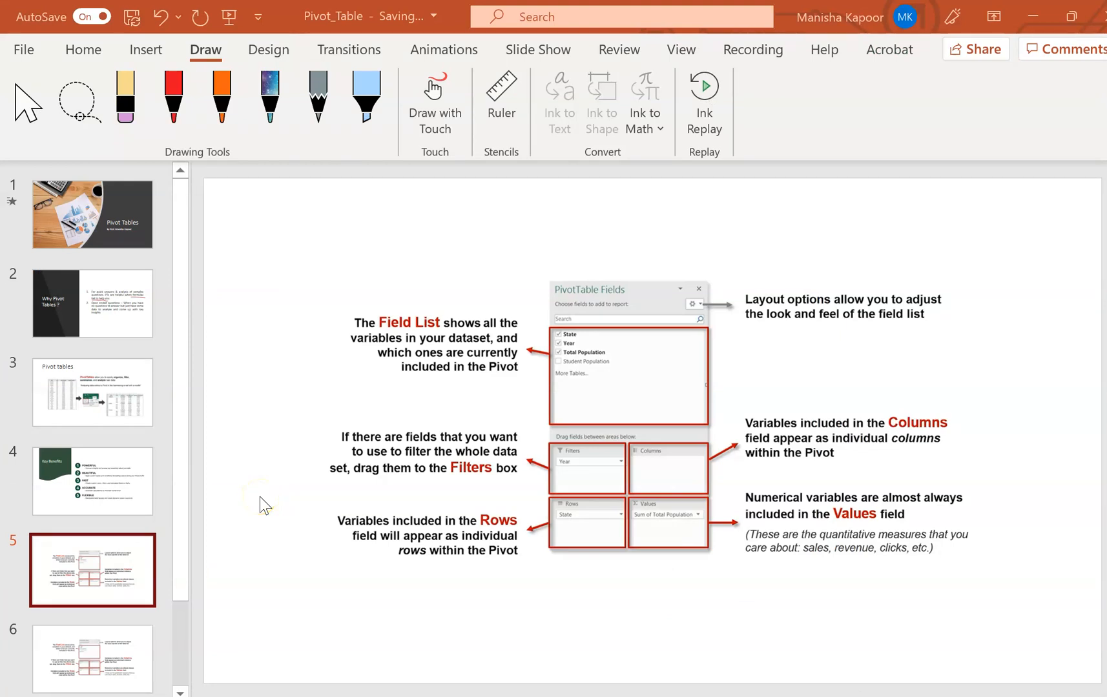
Step: Switch to the Pivot_Table presentation in PowerPoint and ink red check marks beside the Field List and Columns explanations on slide 5
left_click_drag(330, 386, 372, 369)
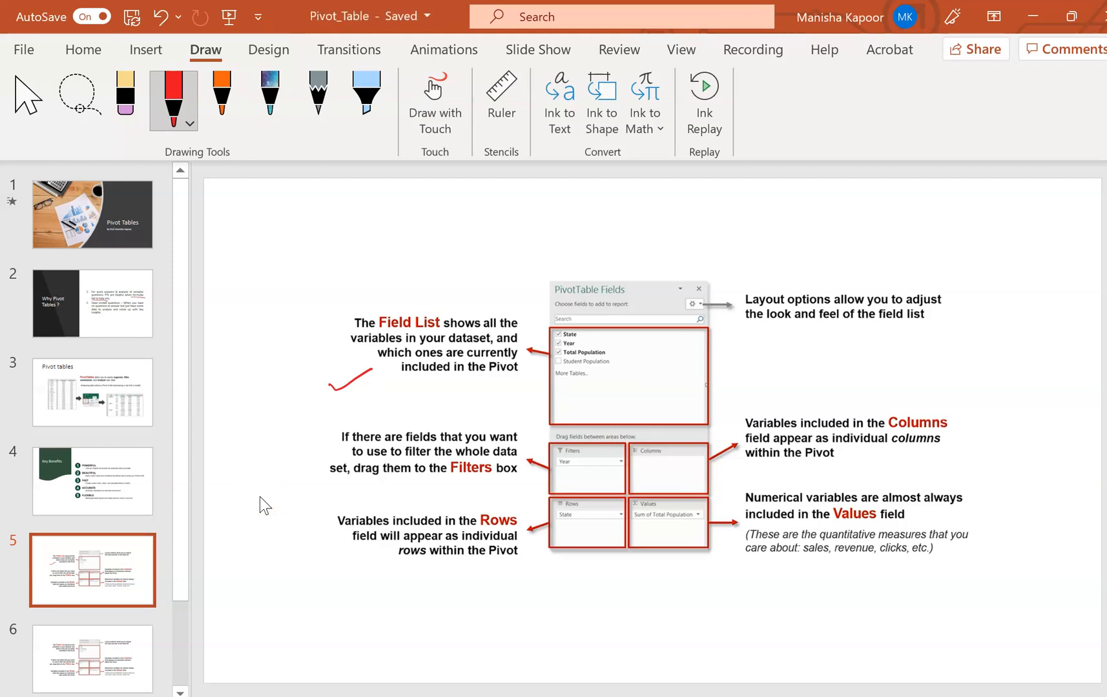
left_click_drag(907, 462, 962, 450)
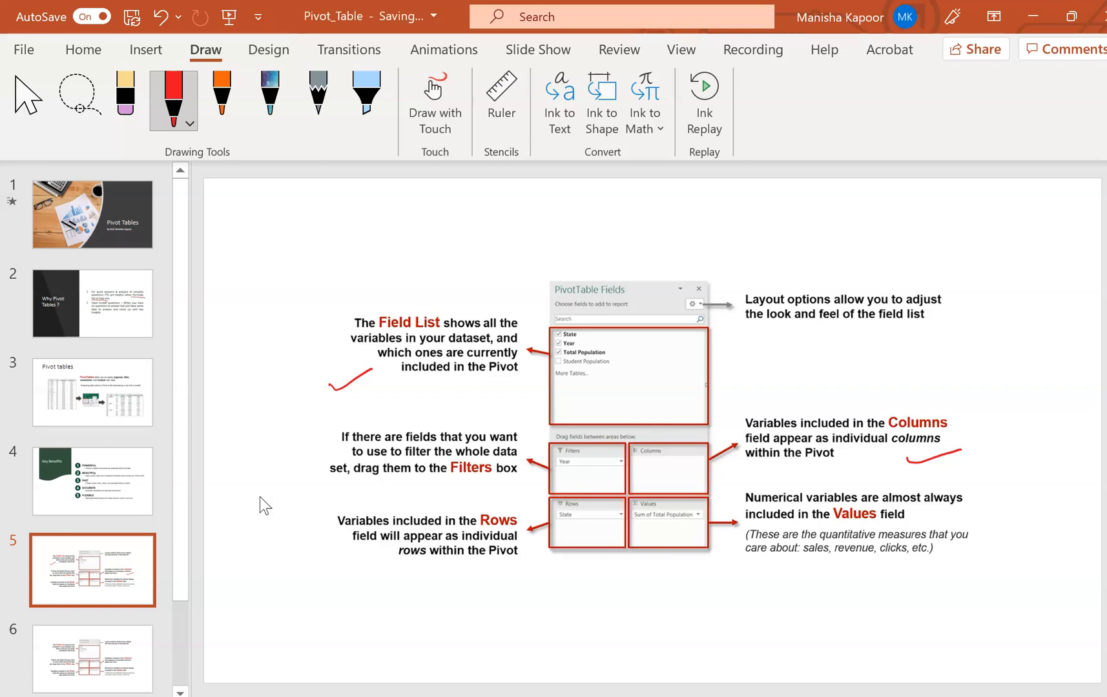